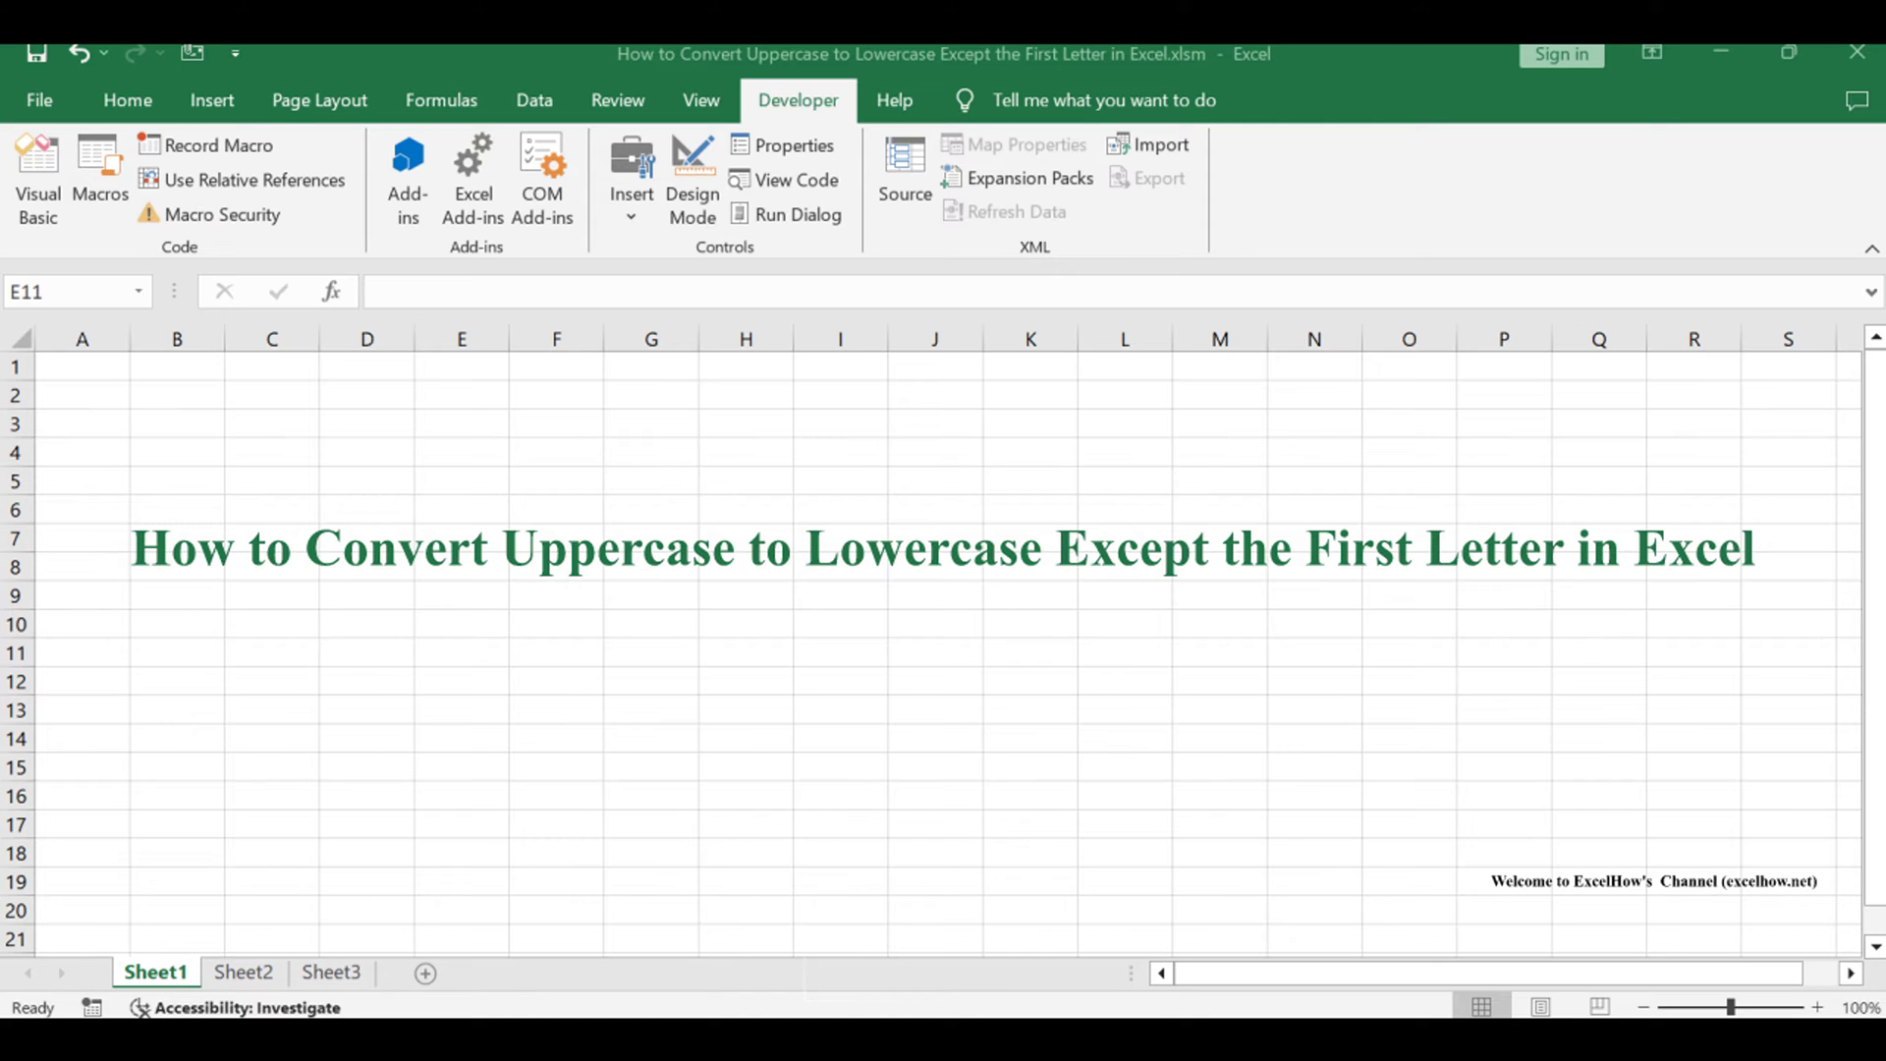
Open Sheet2 and review the method notes in the text box and the uppercase source texts in A6 and A7
key("ctrl+Page_Down")
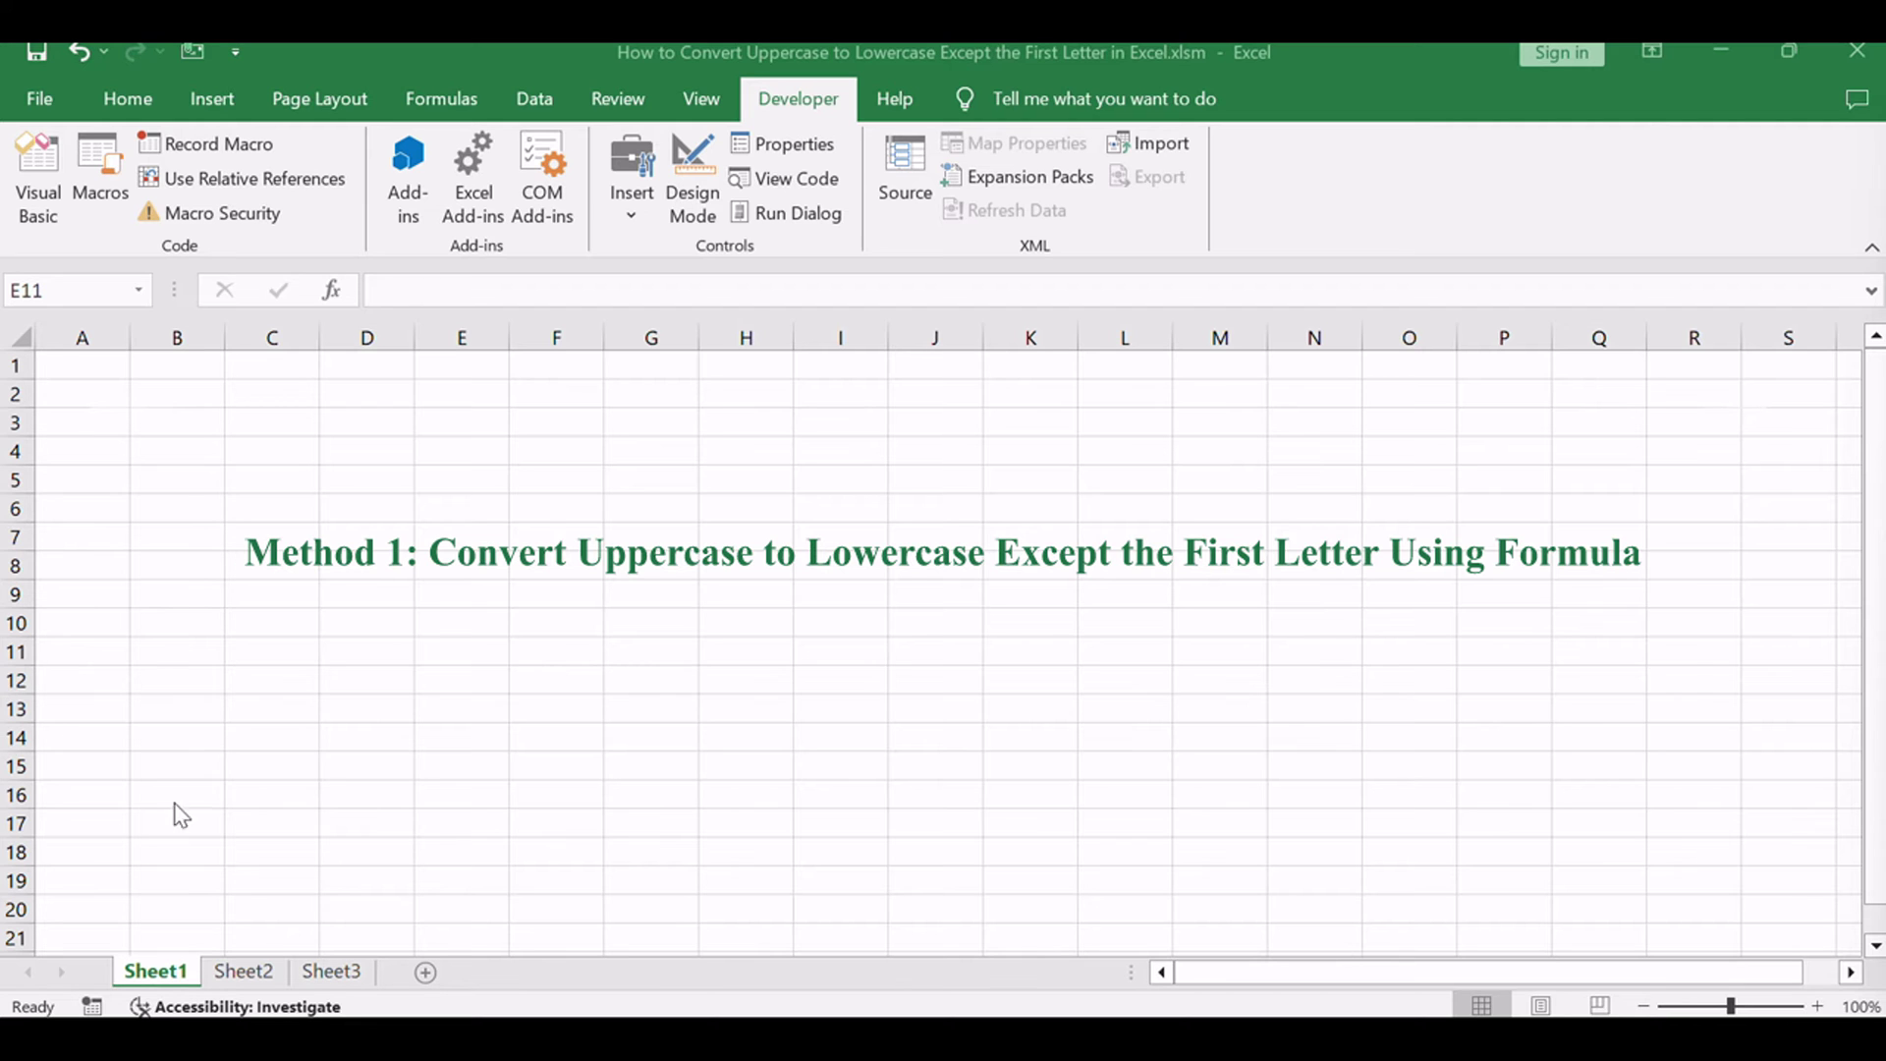
left_click(263, 969)
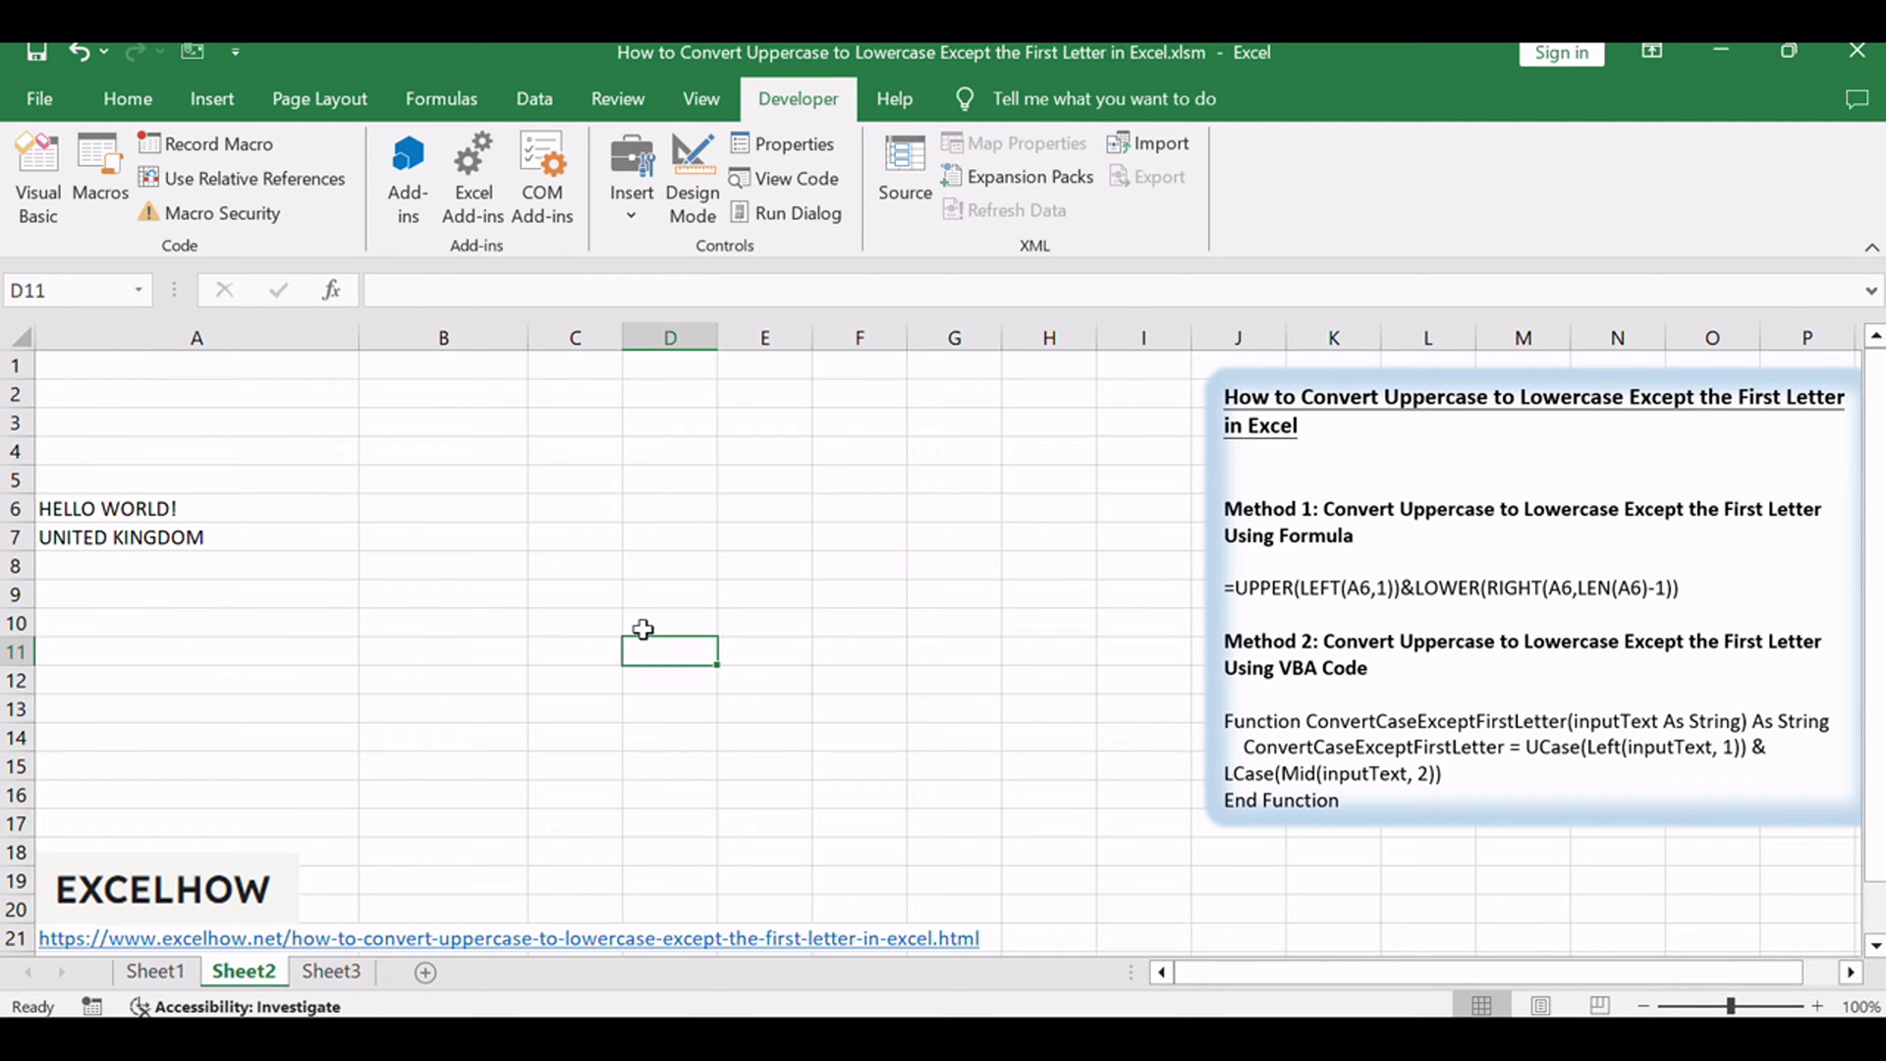
left_click_drag(1754, 401, 1811, 404)
left_click(1661, 484)
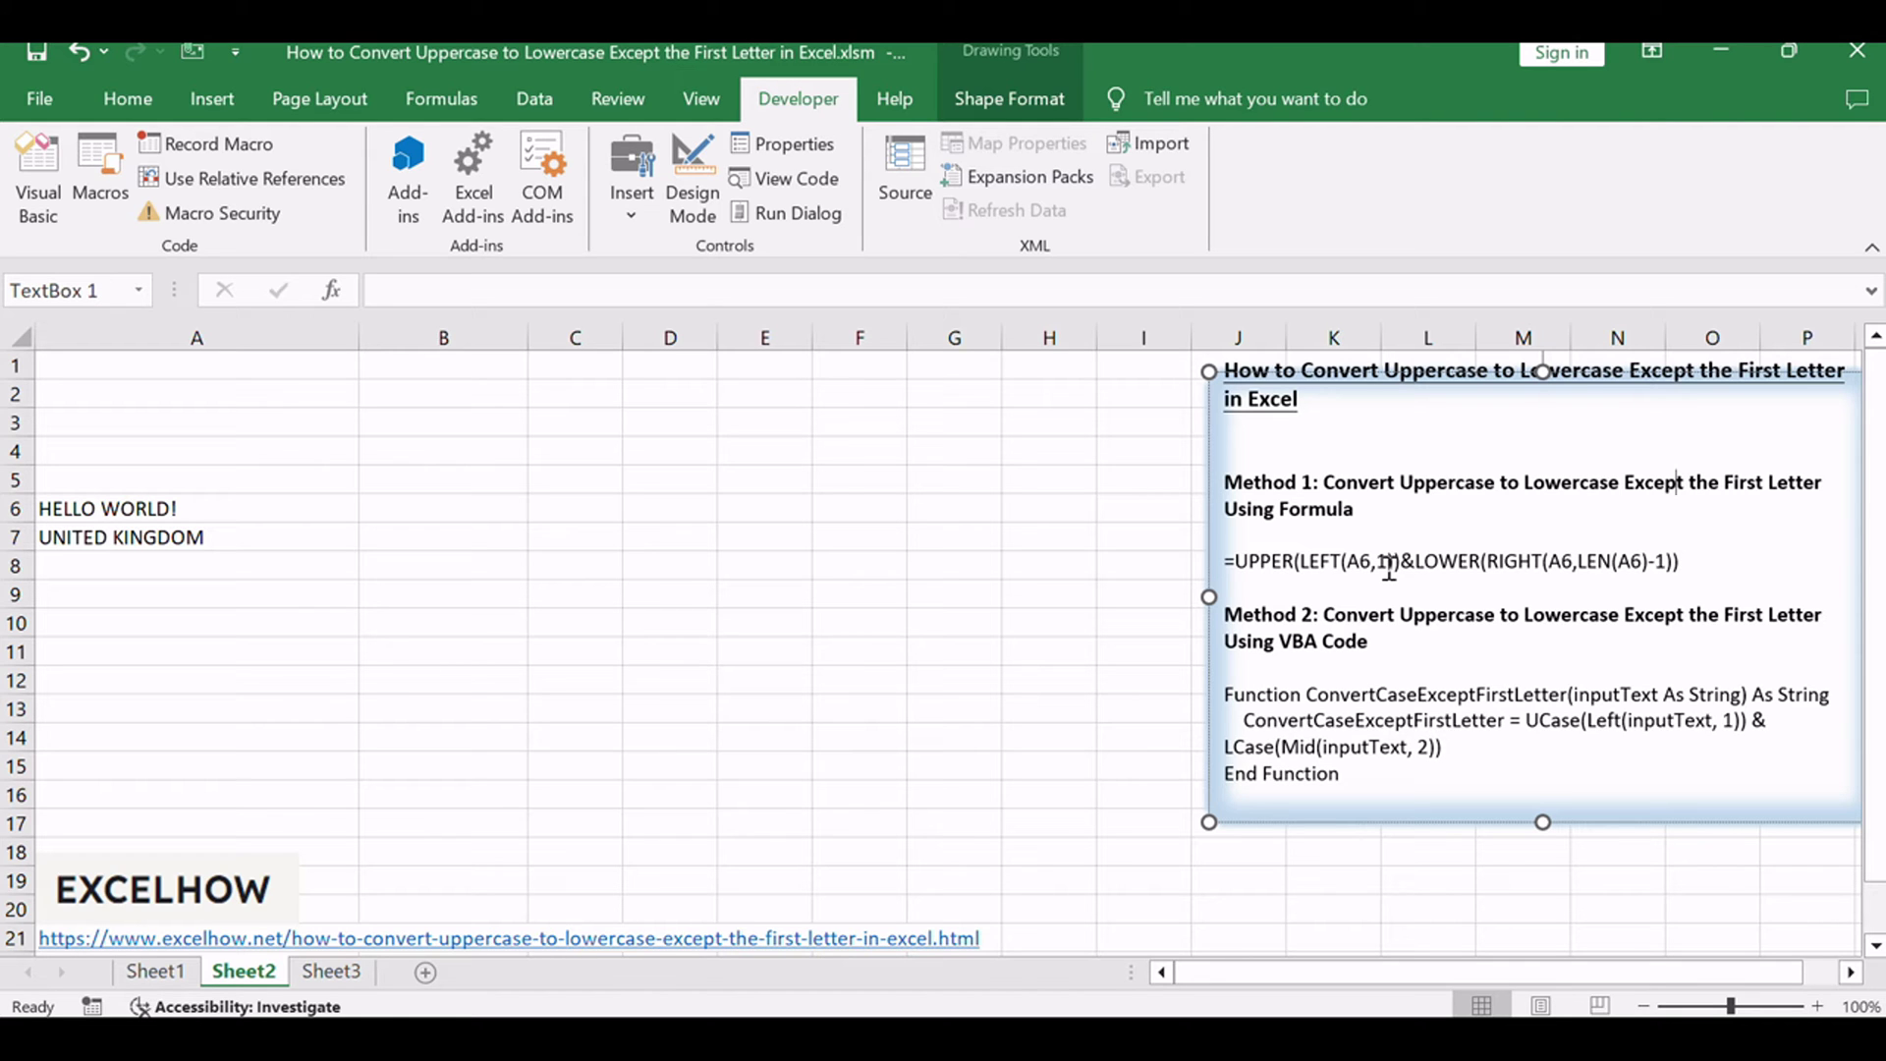
left_click(387, 623)
left_click(311, 513)
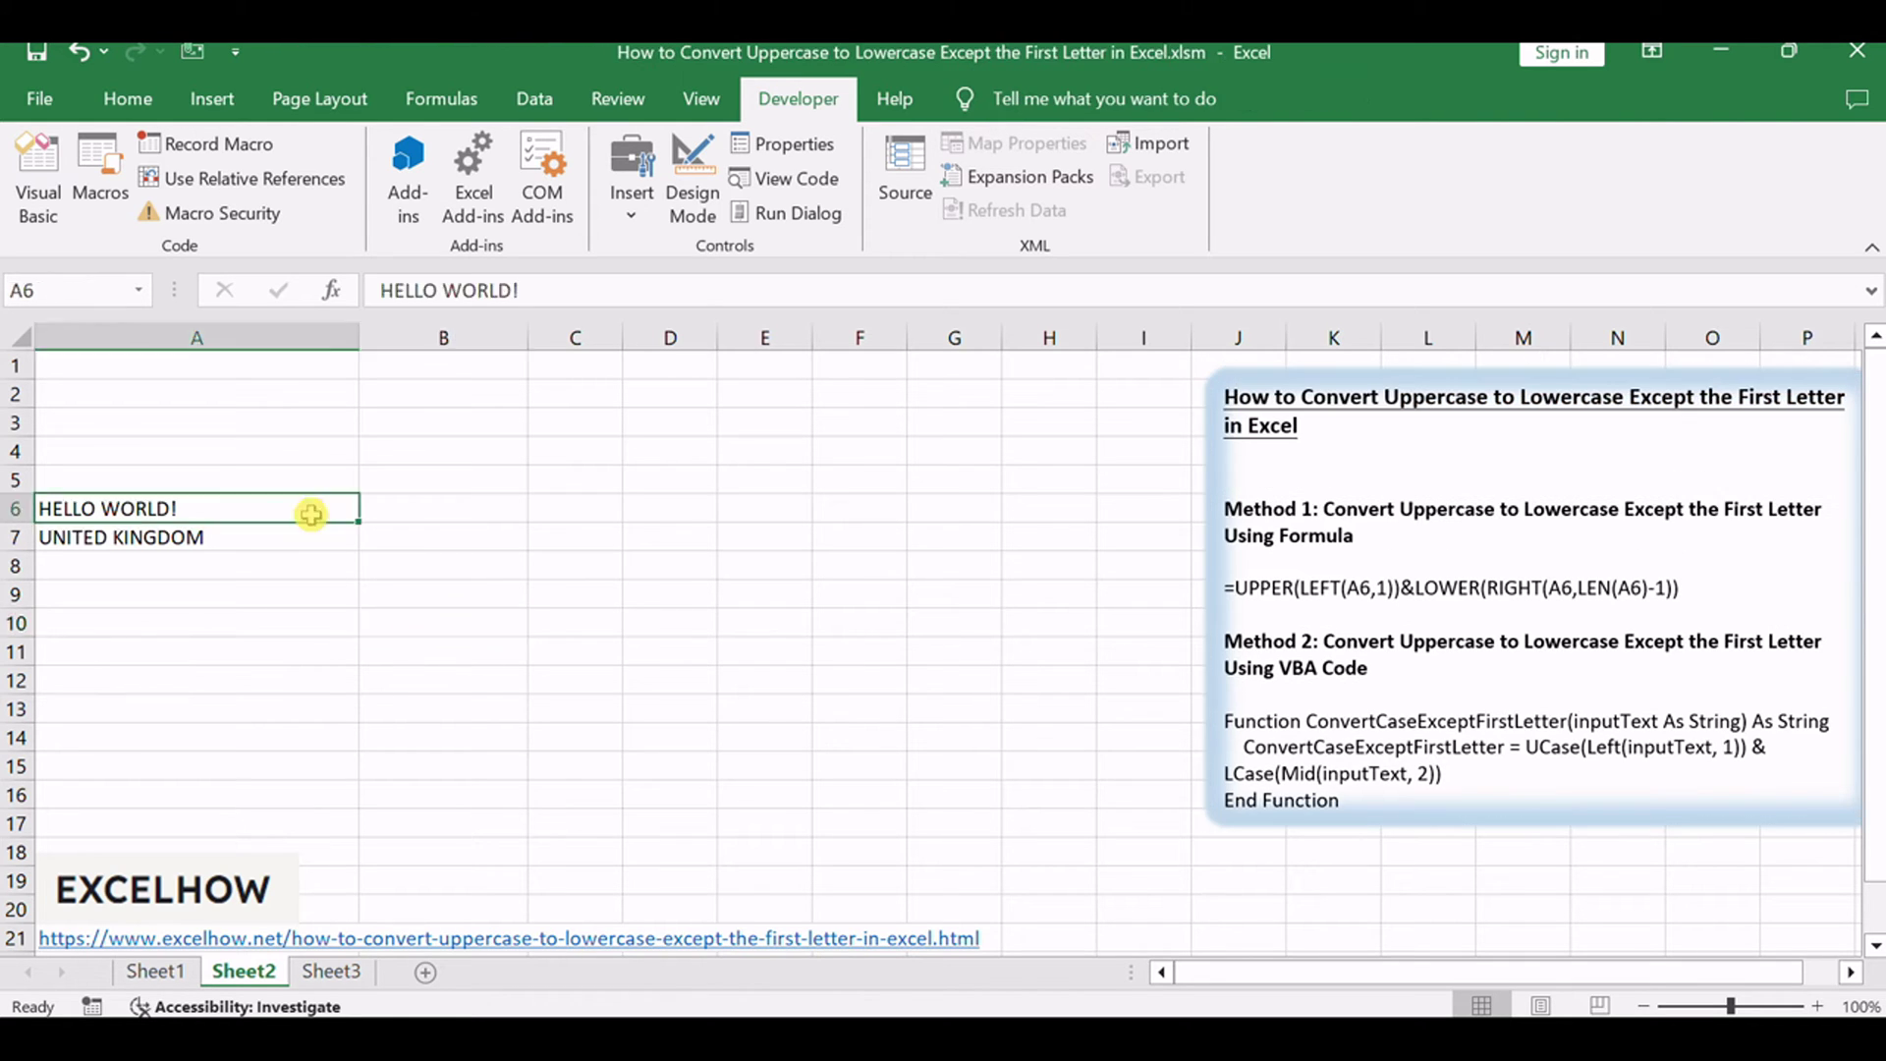
left_click(328, 535)
left_click(339, 513)
Enter =UPPER(LEFT(A6,1))&LOWER(RIGHT(A6,LEN(A6)-1)) in B6 and fill it down to B7
left_click(432, 507)
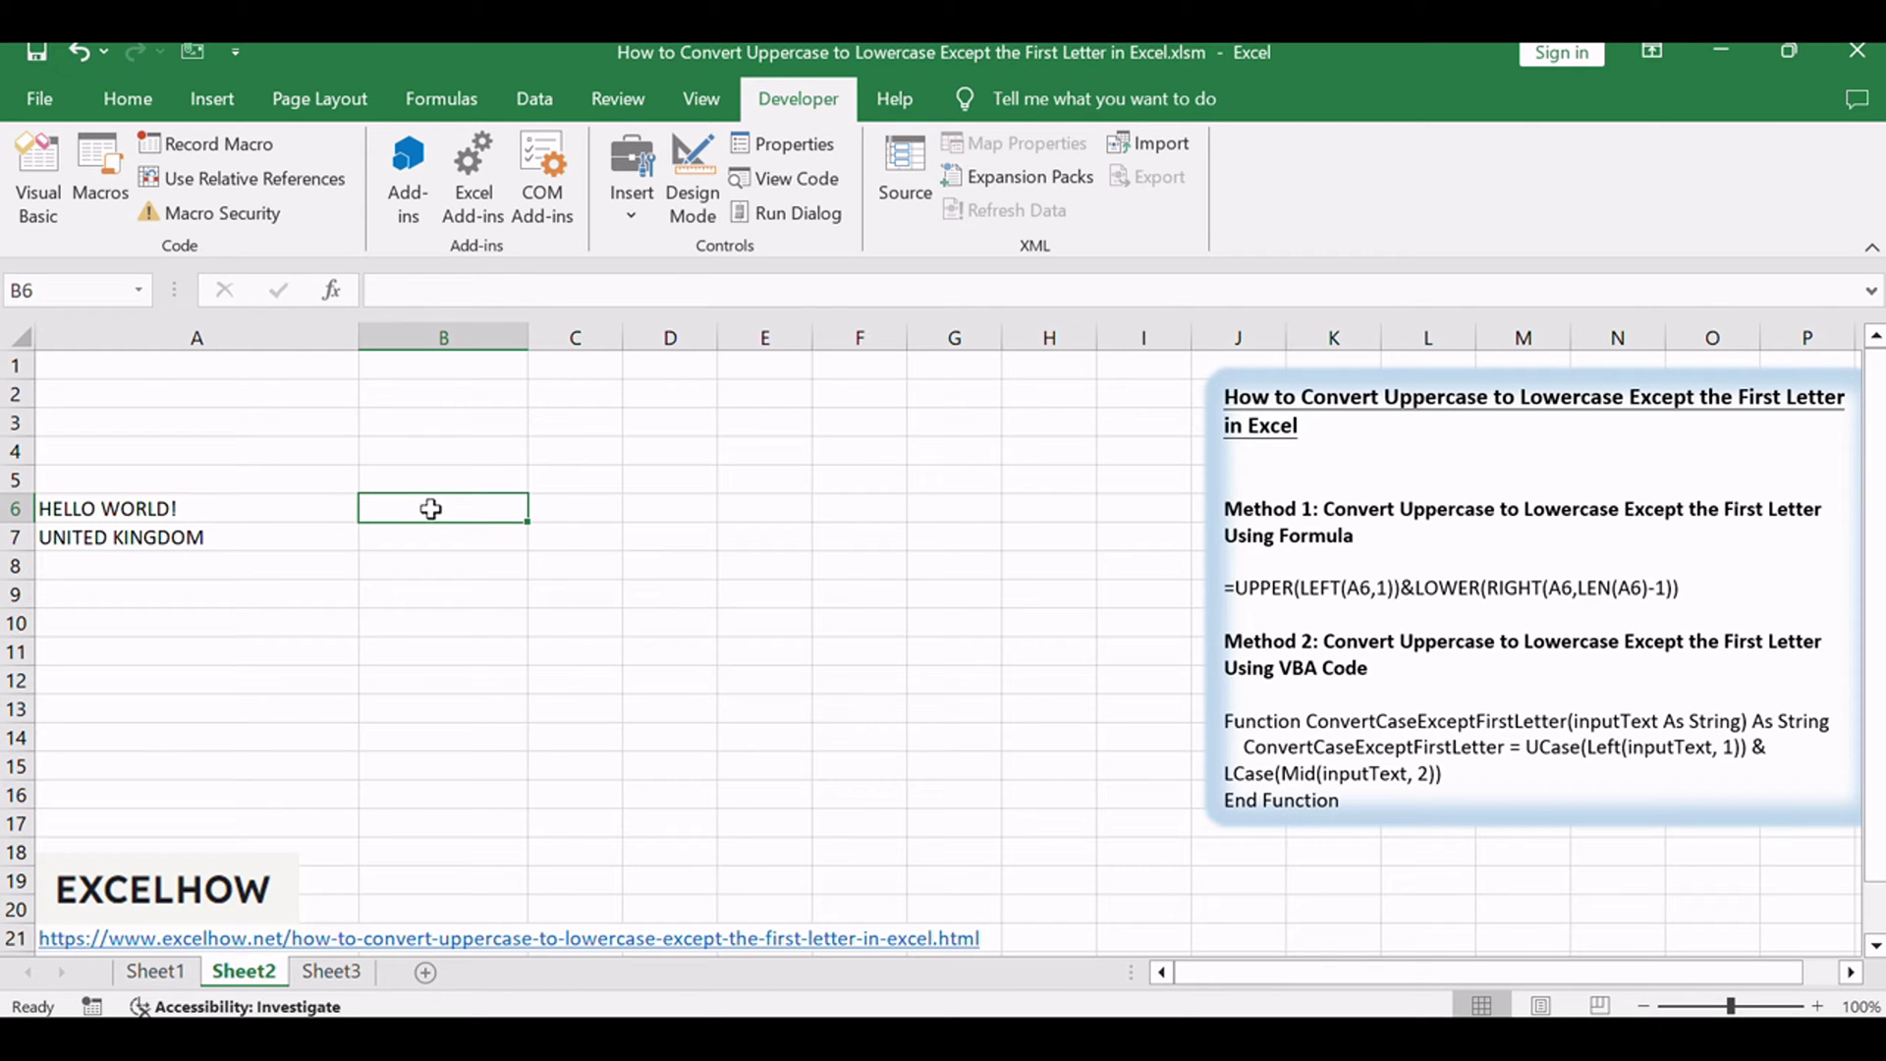
double_click(432, 508)
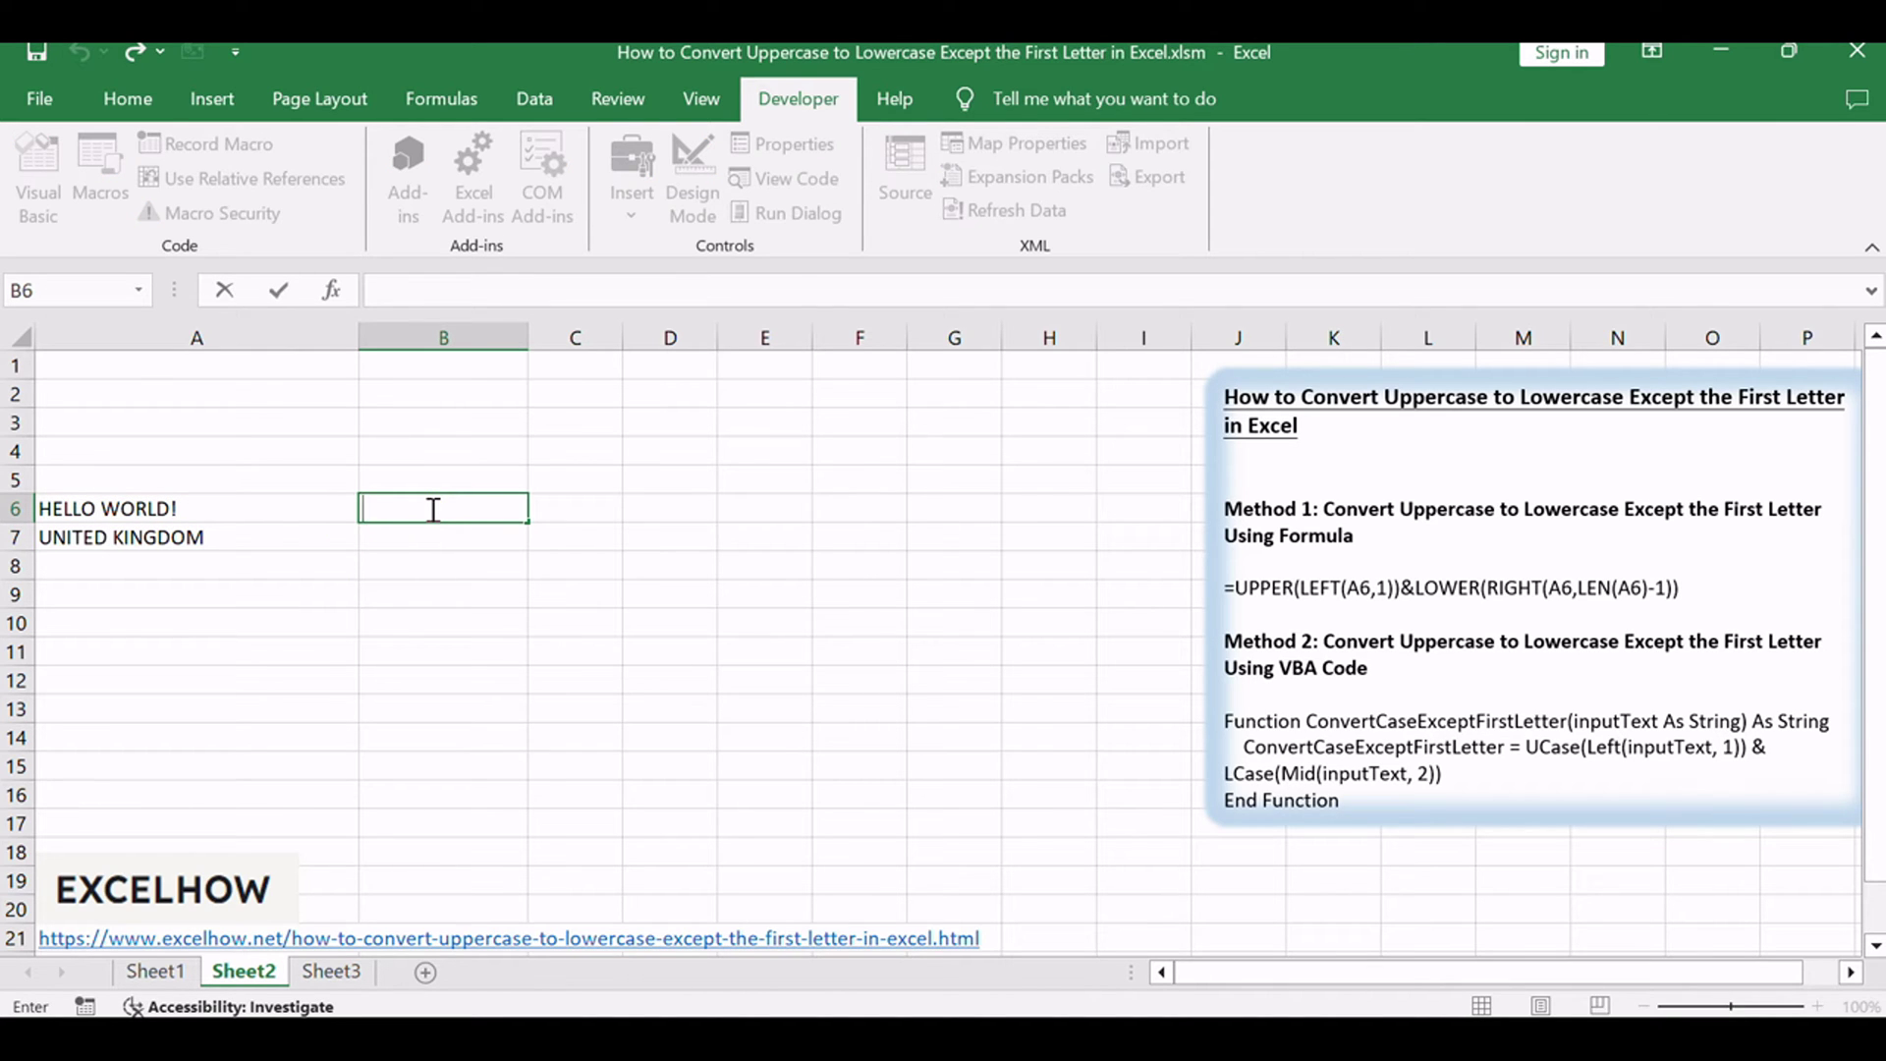
left_click(209, 501)
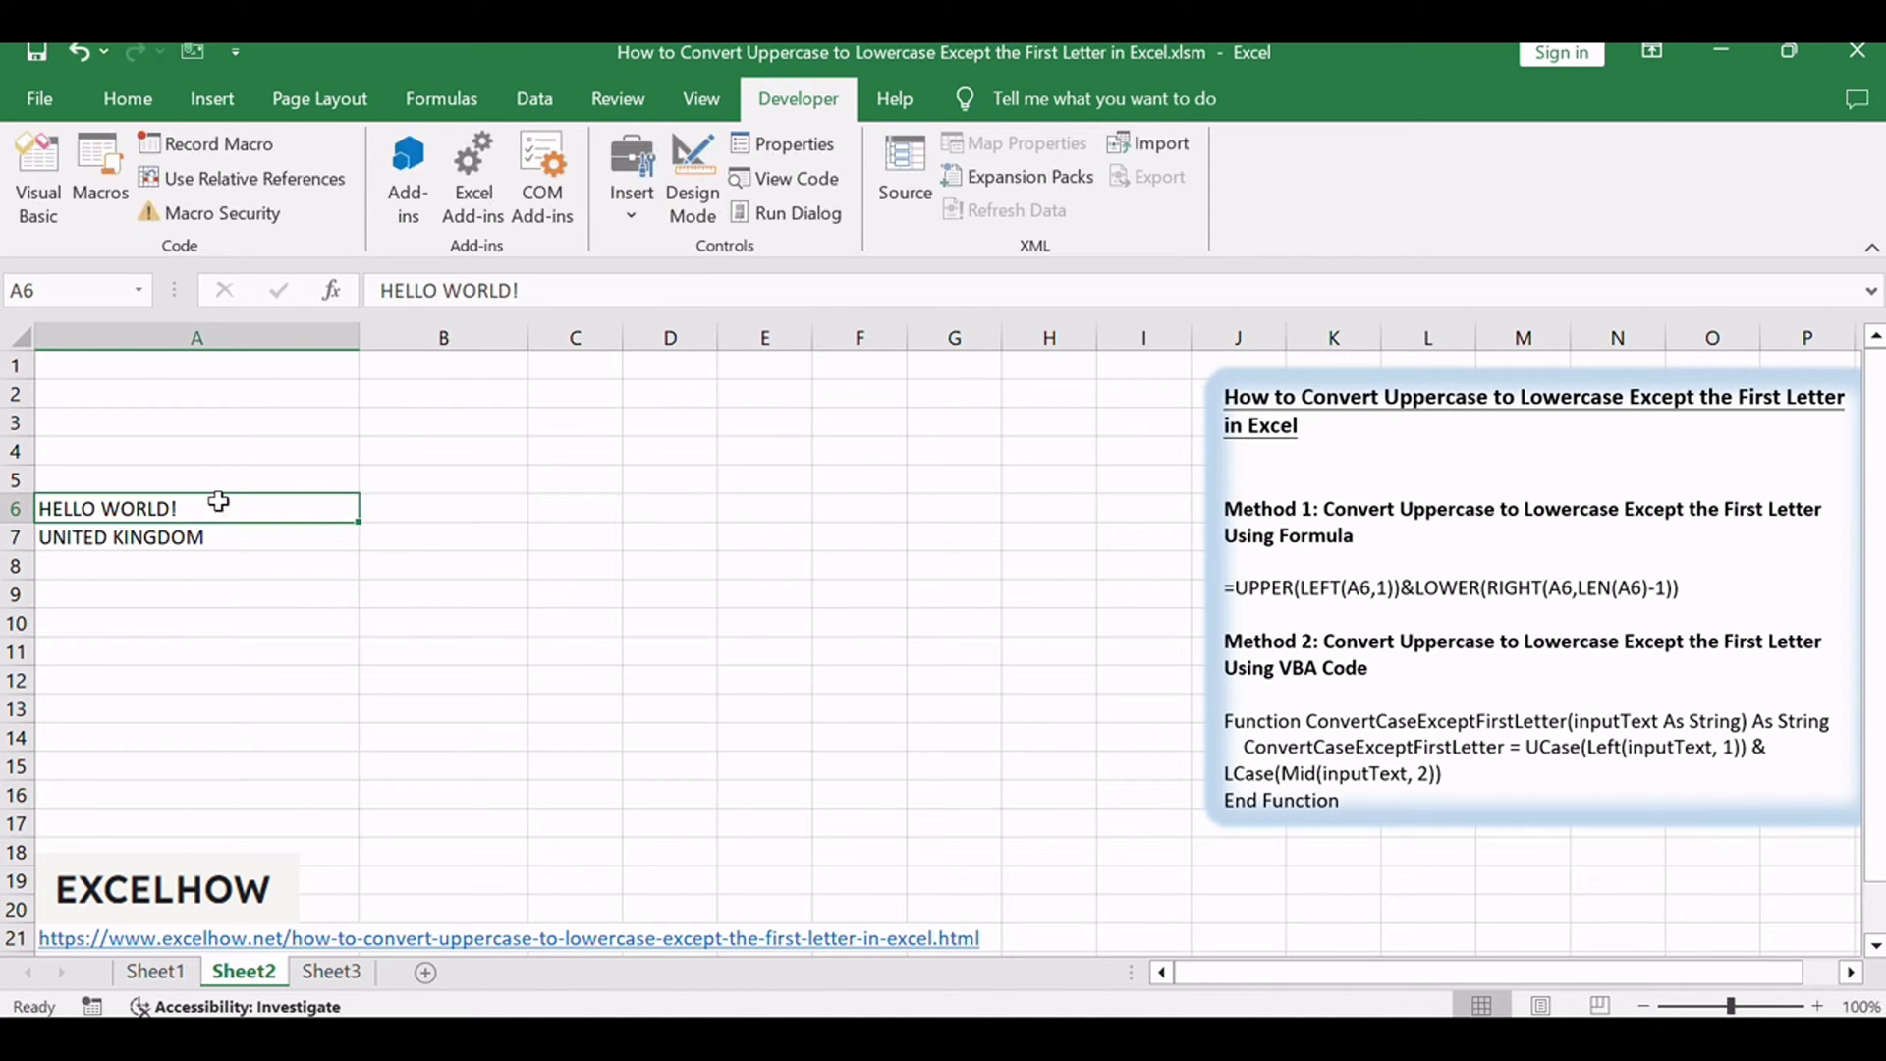
double_click(451, 513)
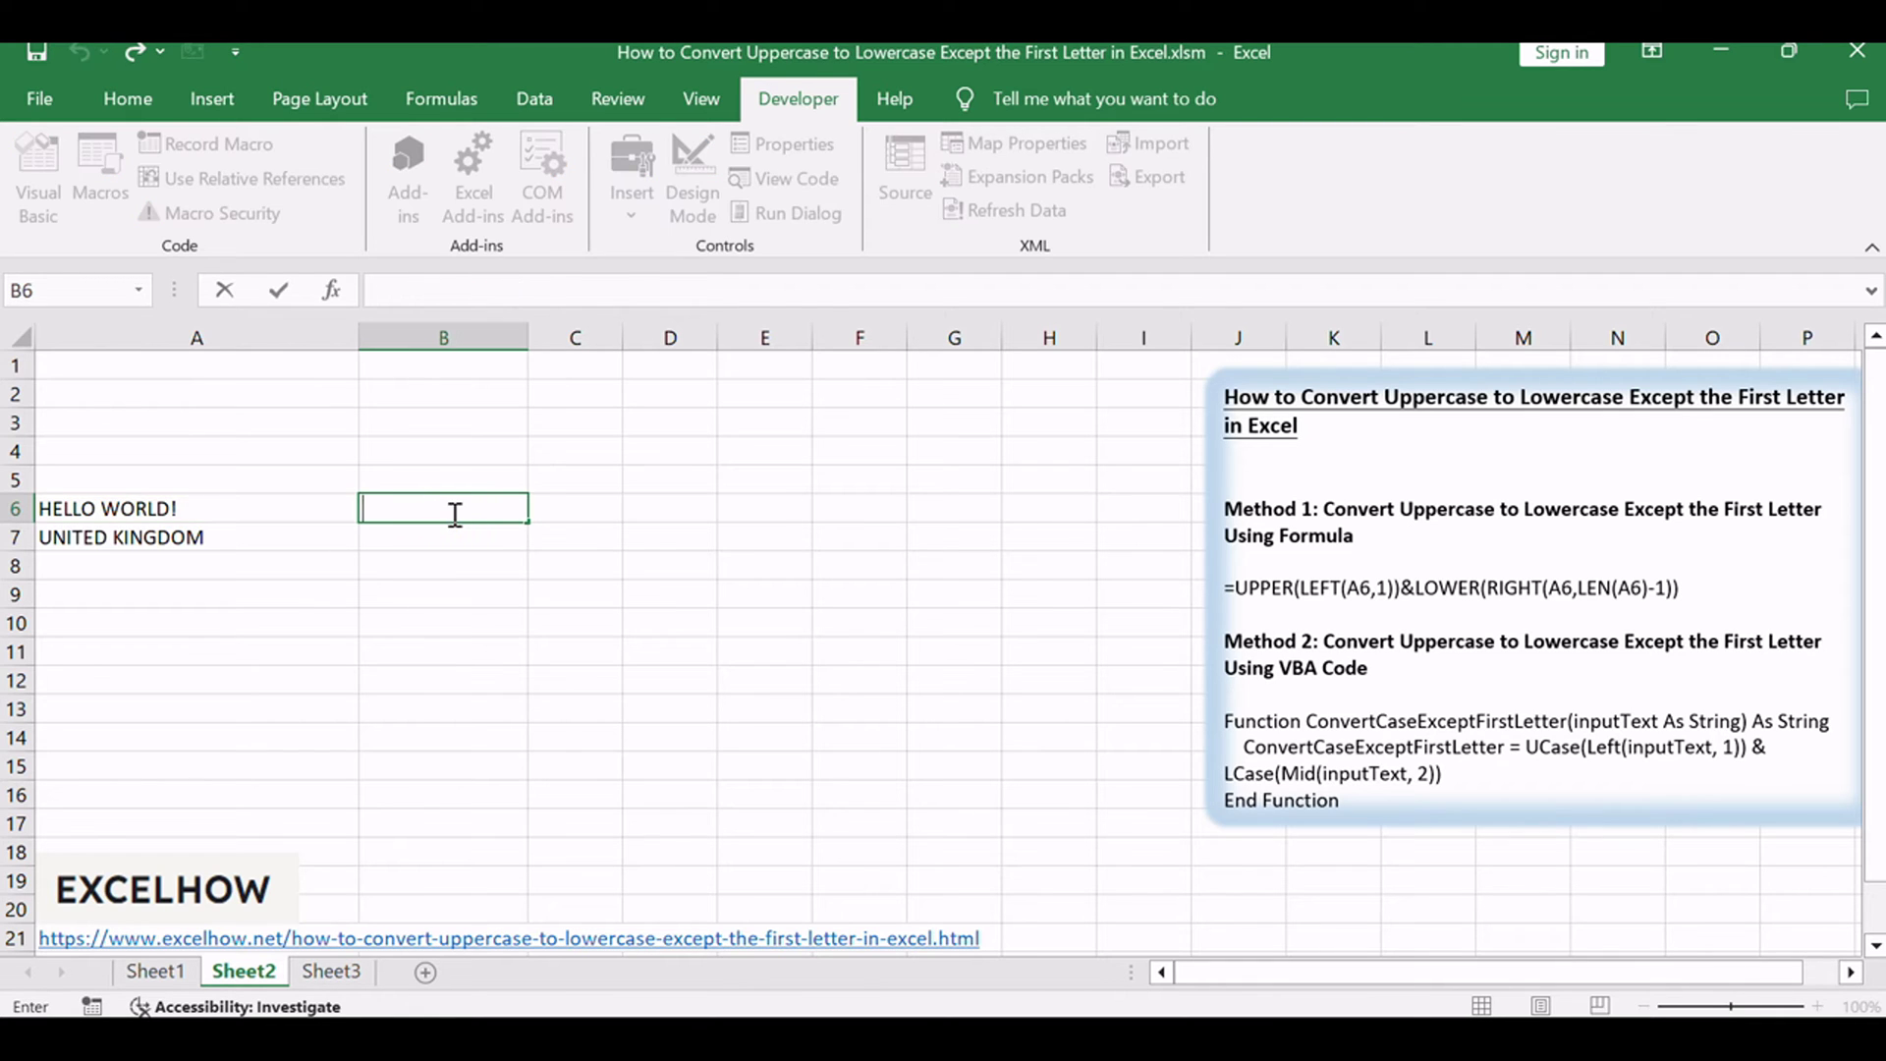
type("=UPPER(LEFT(A6,1))&LOWER(RIGHT(A6,LEN(A6)-1))")
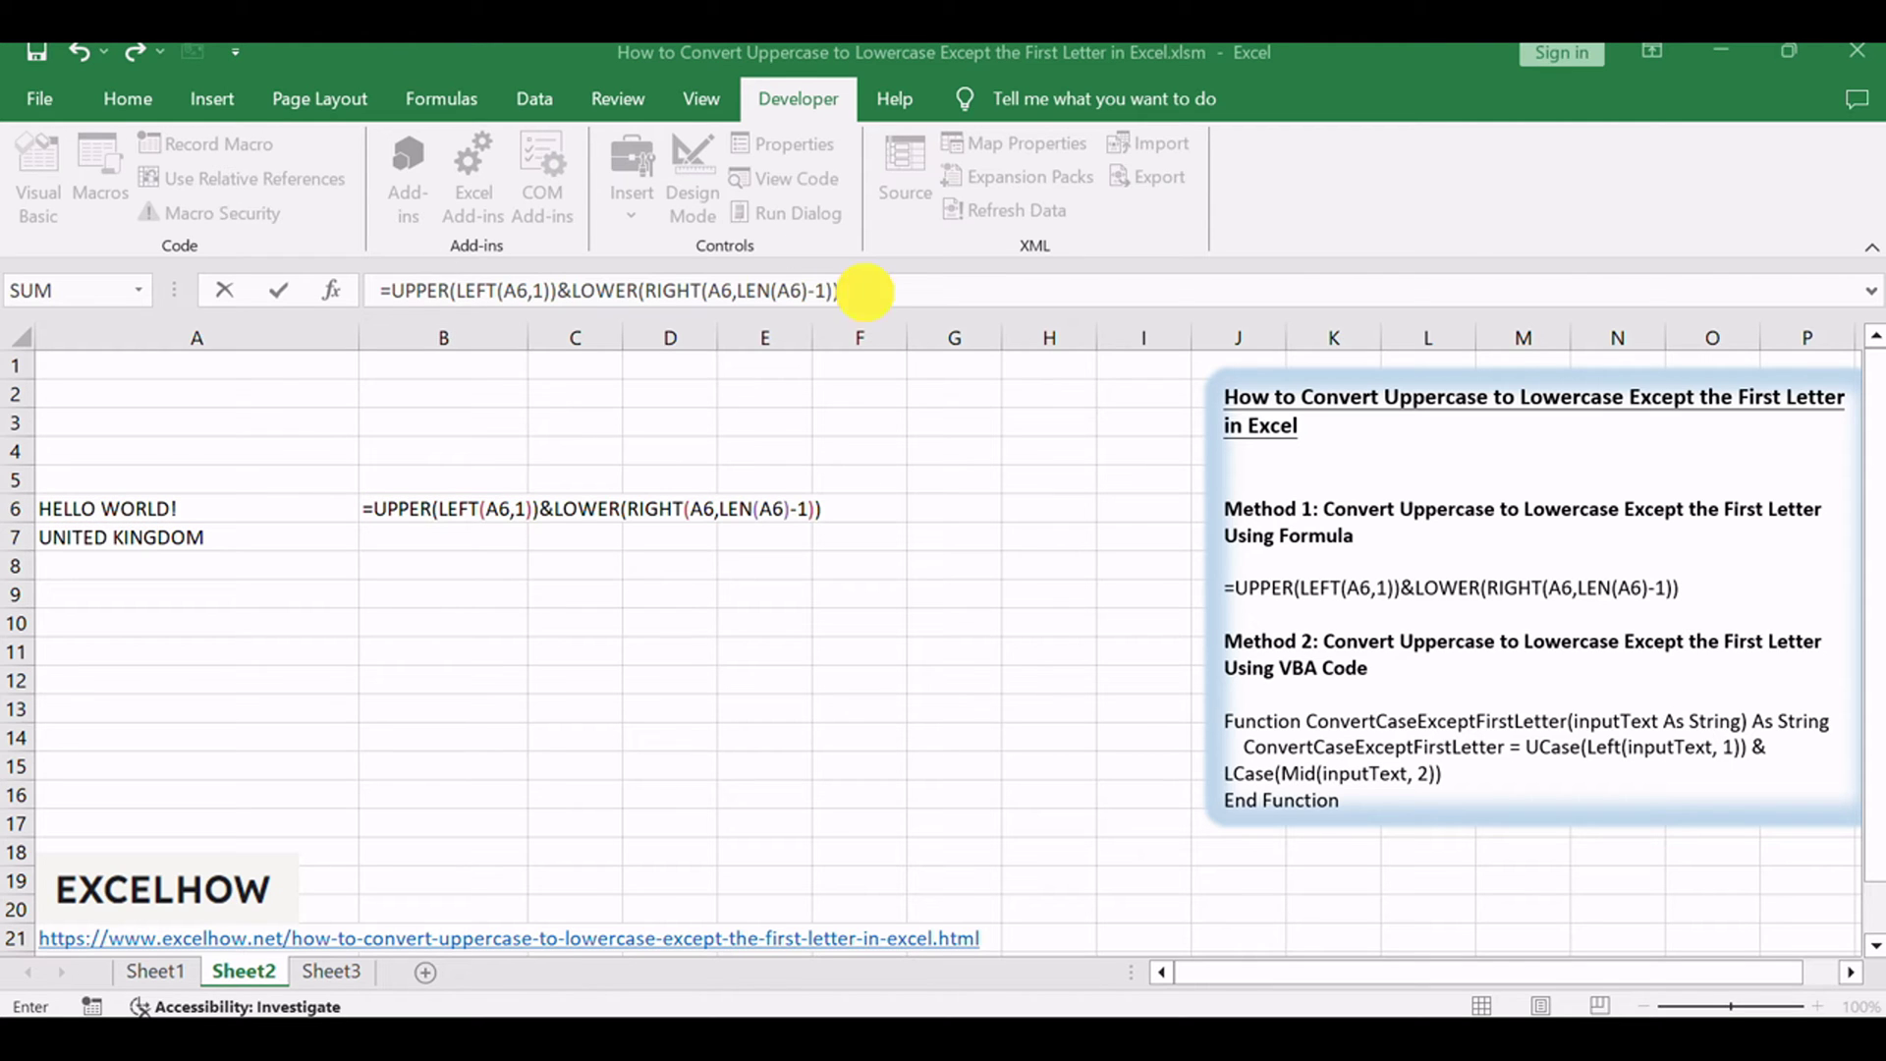
left_click(874, 289)
key("Return")
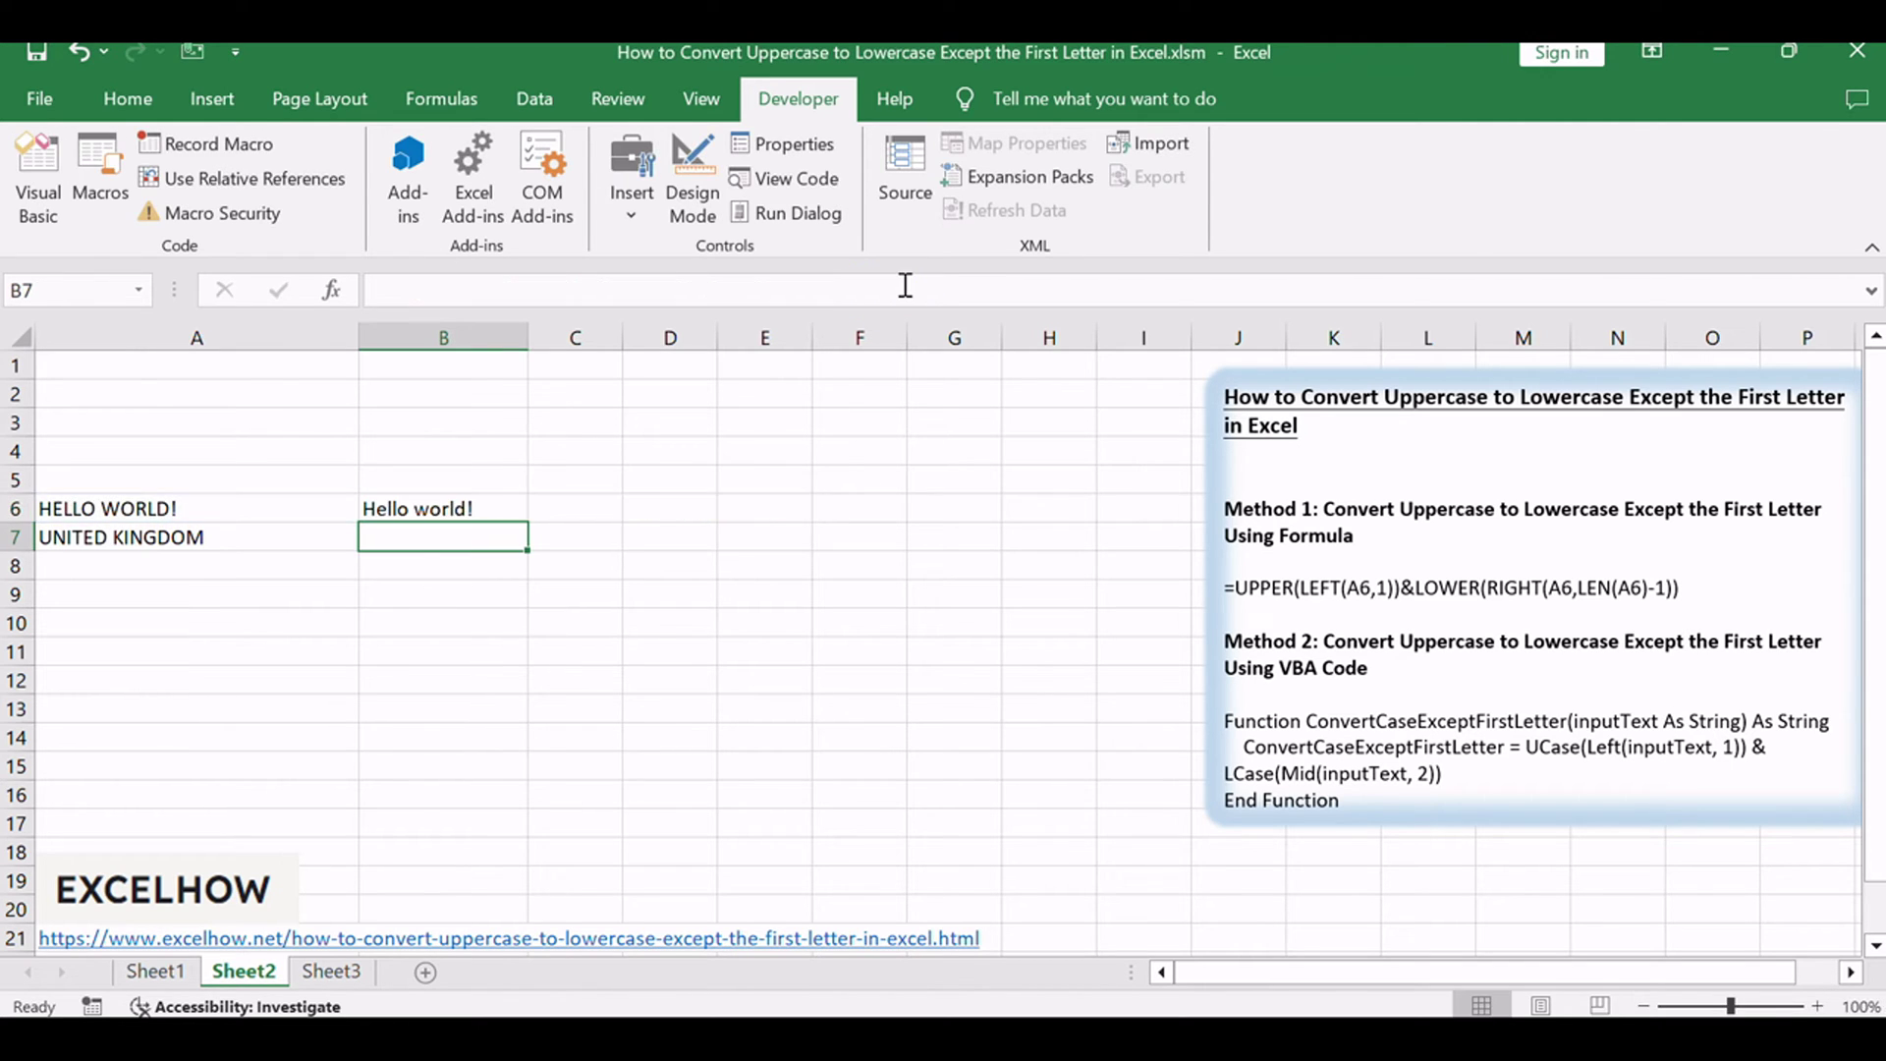
left_click(405, 516)
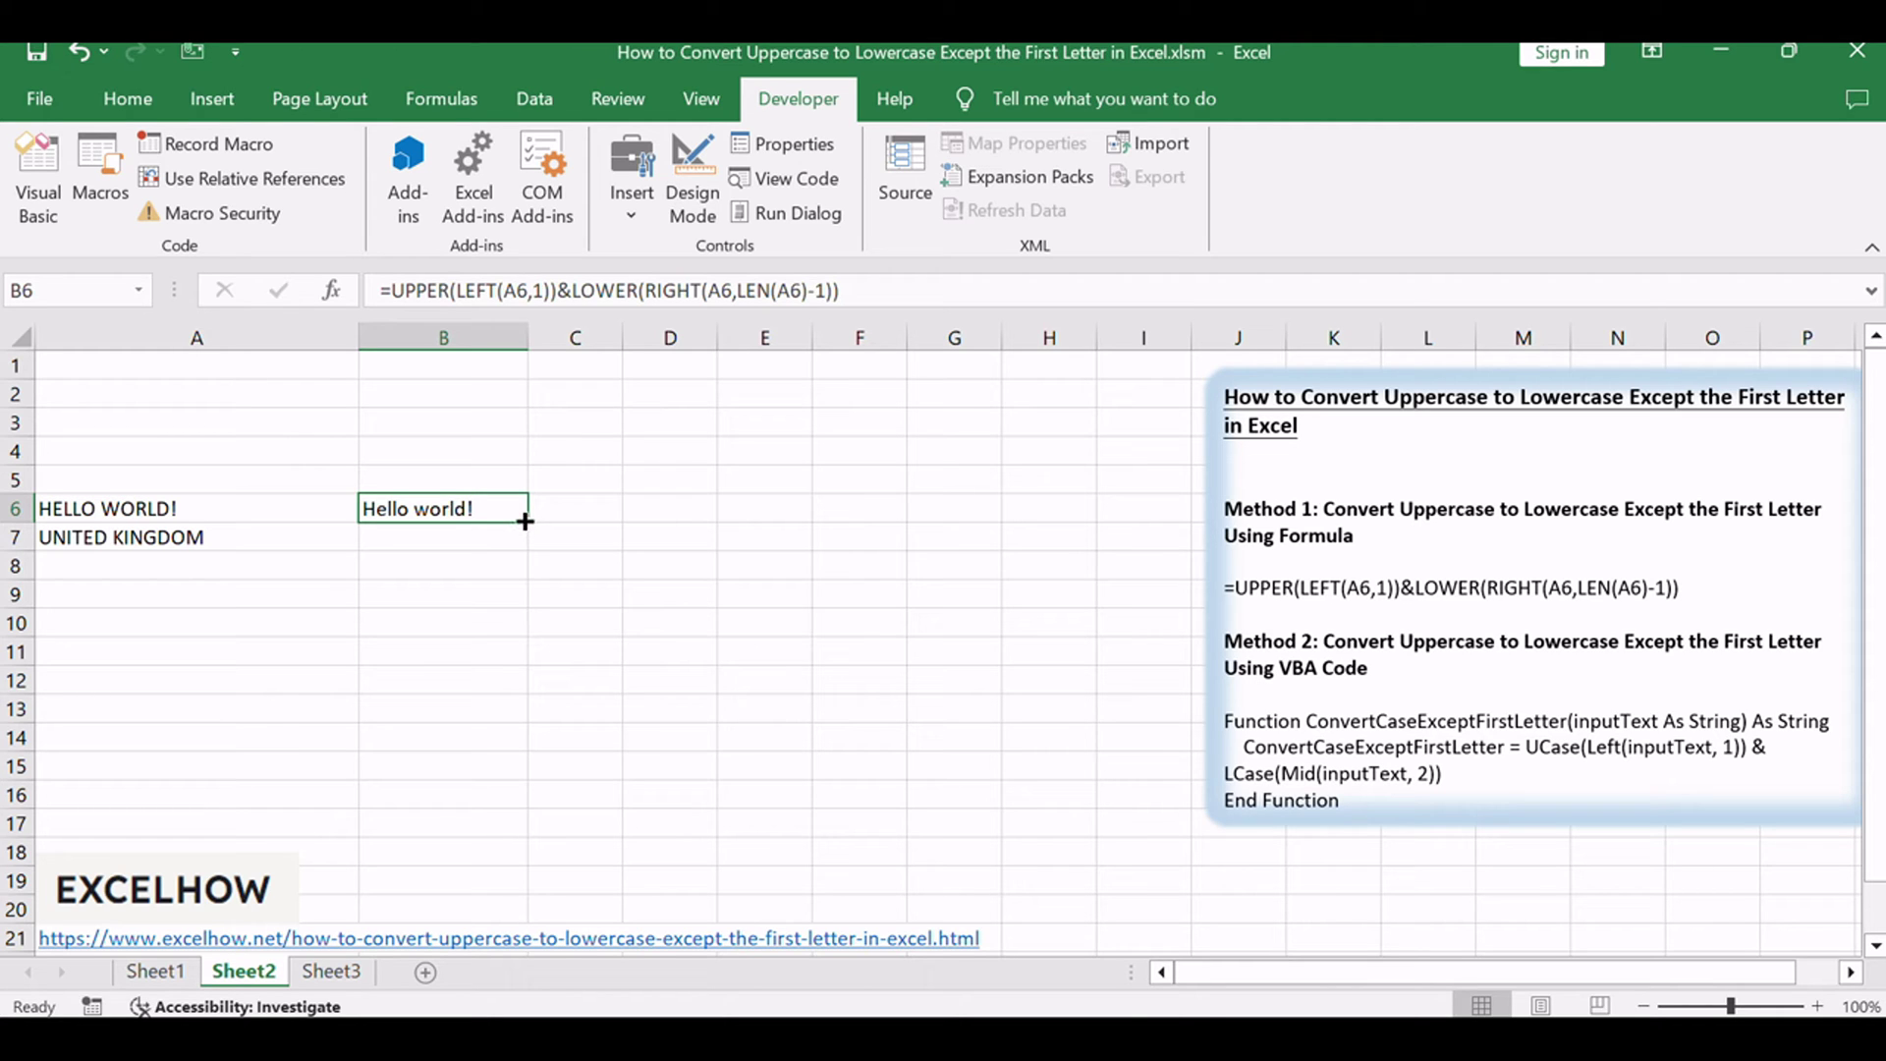
left_click_drag(525, 521, 458, 539)
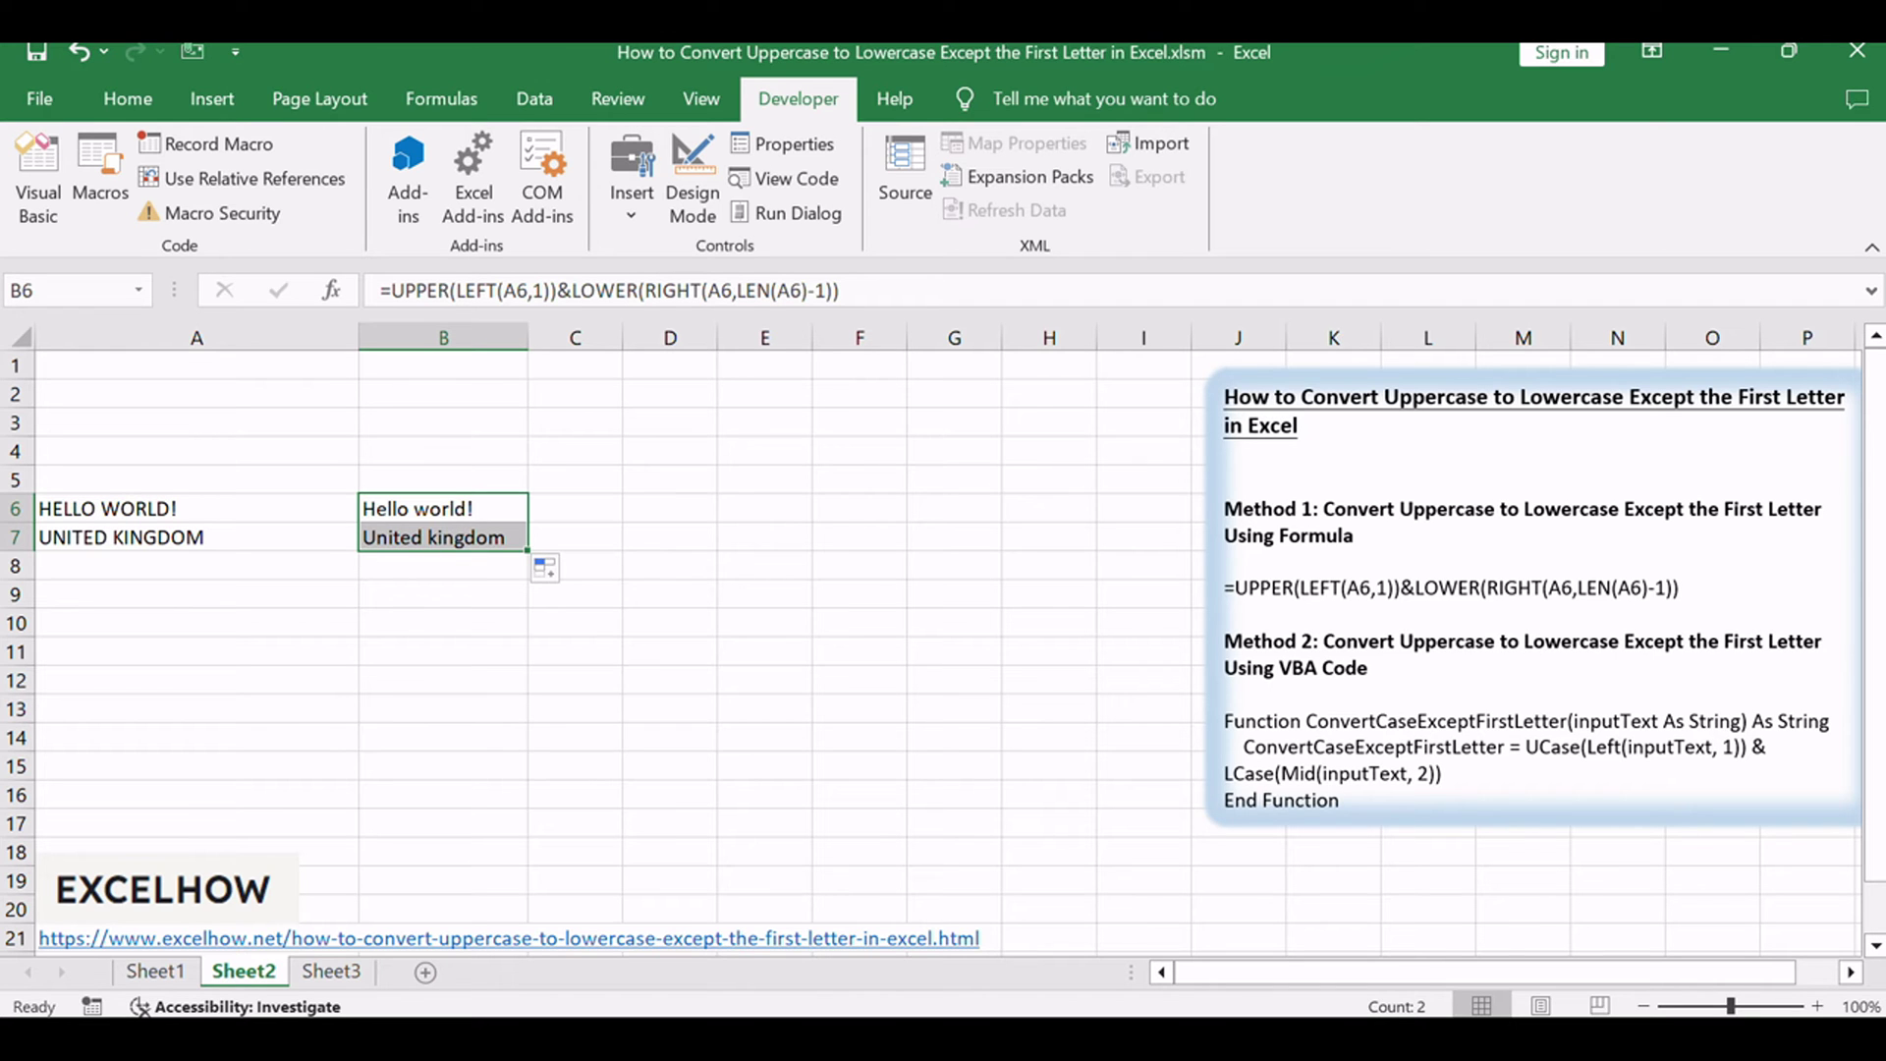
Return to Sheet2 and review the Method 2 VBA code section in the notes text box
key("alt+F11")
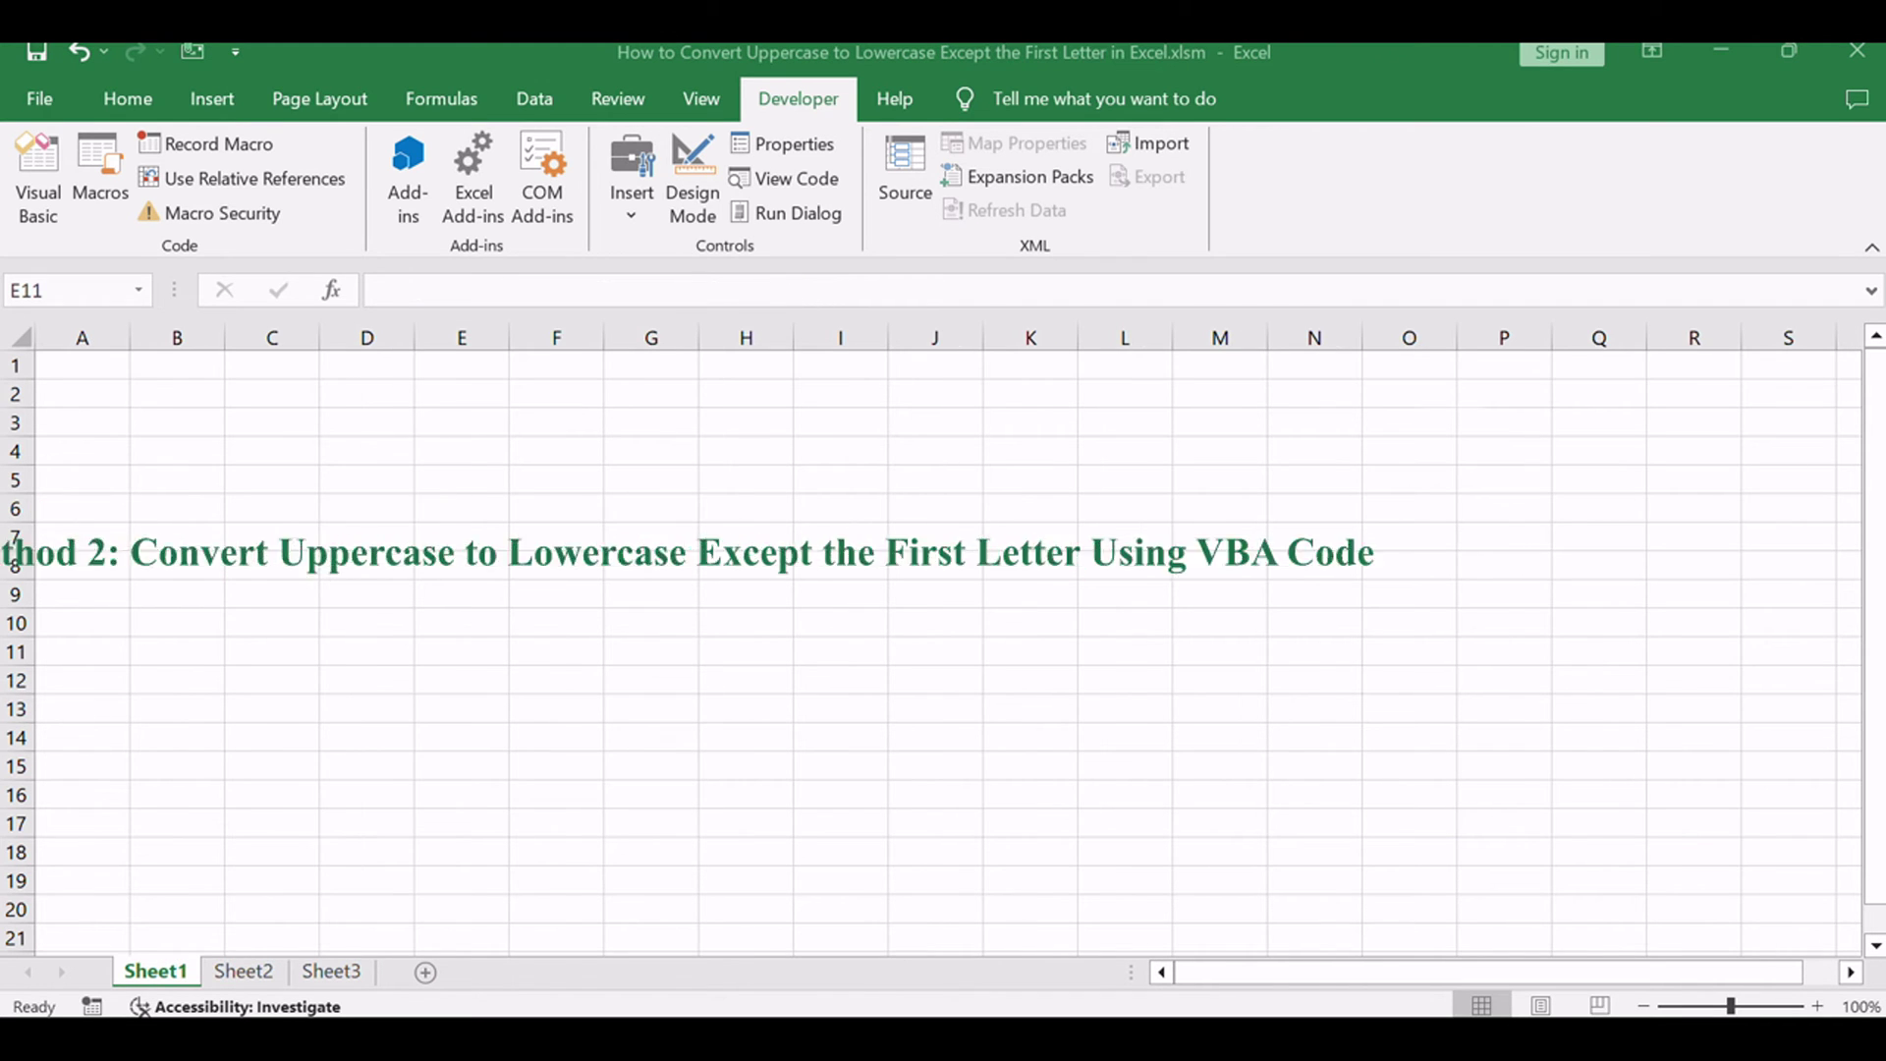
left_click(482, 623)
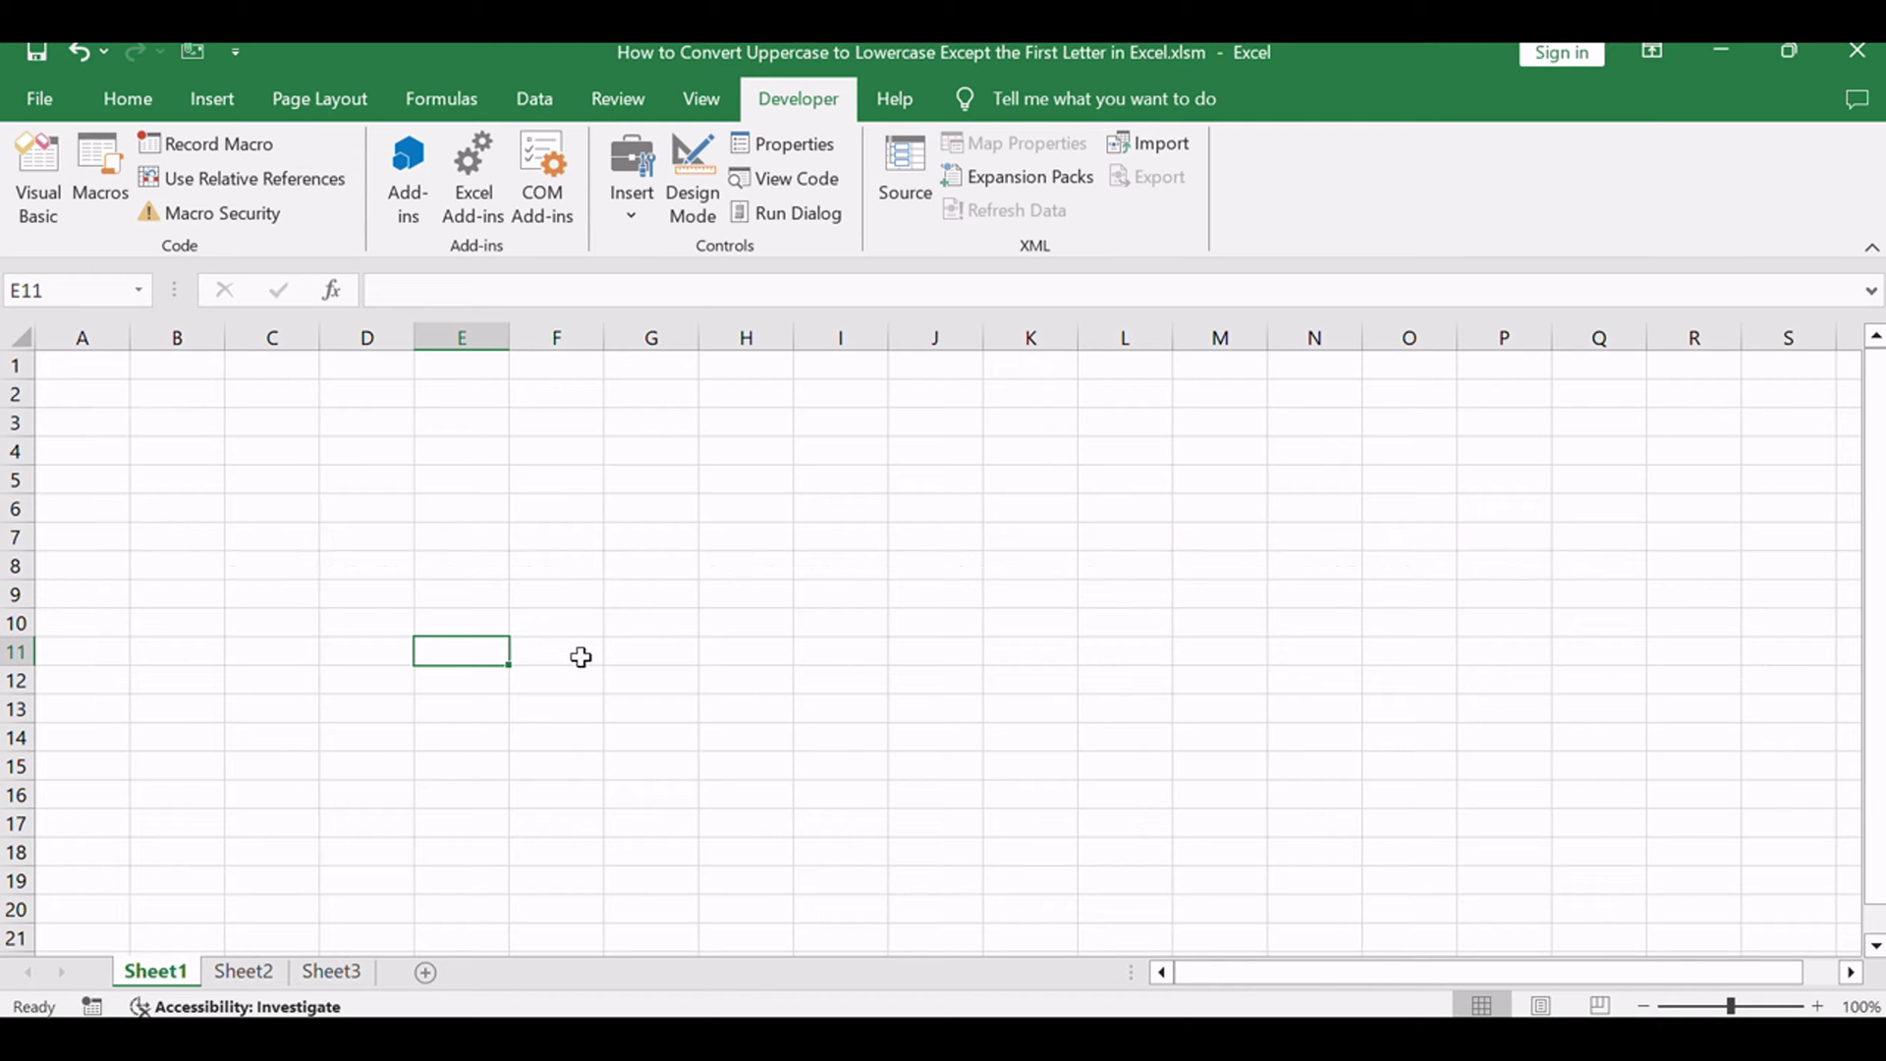
left_click(257, 972)
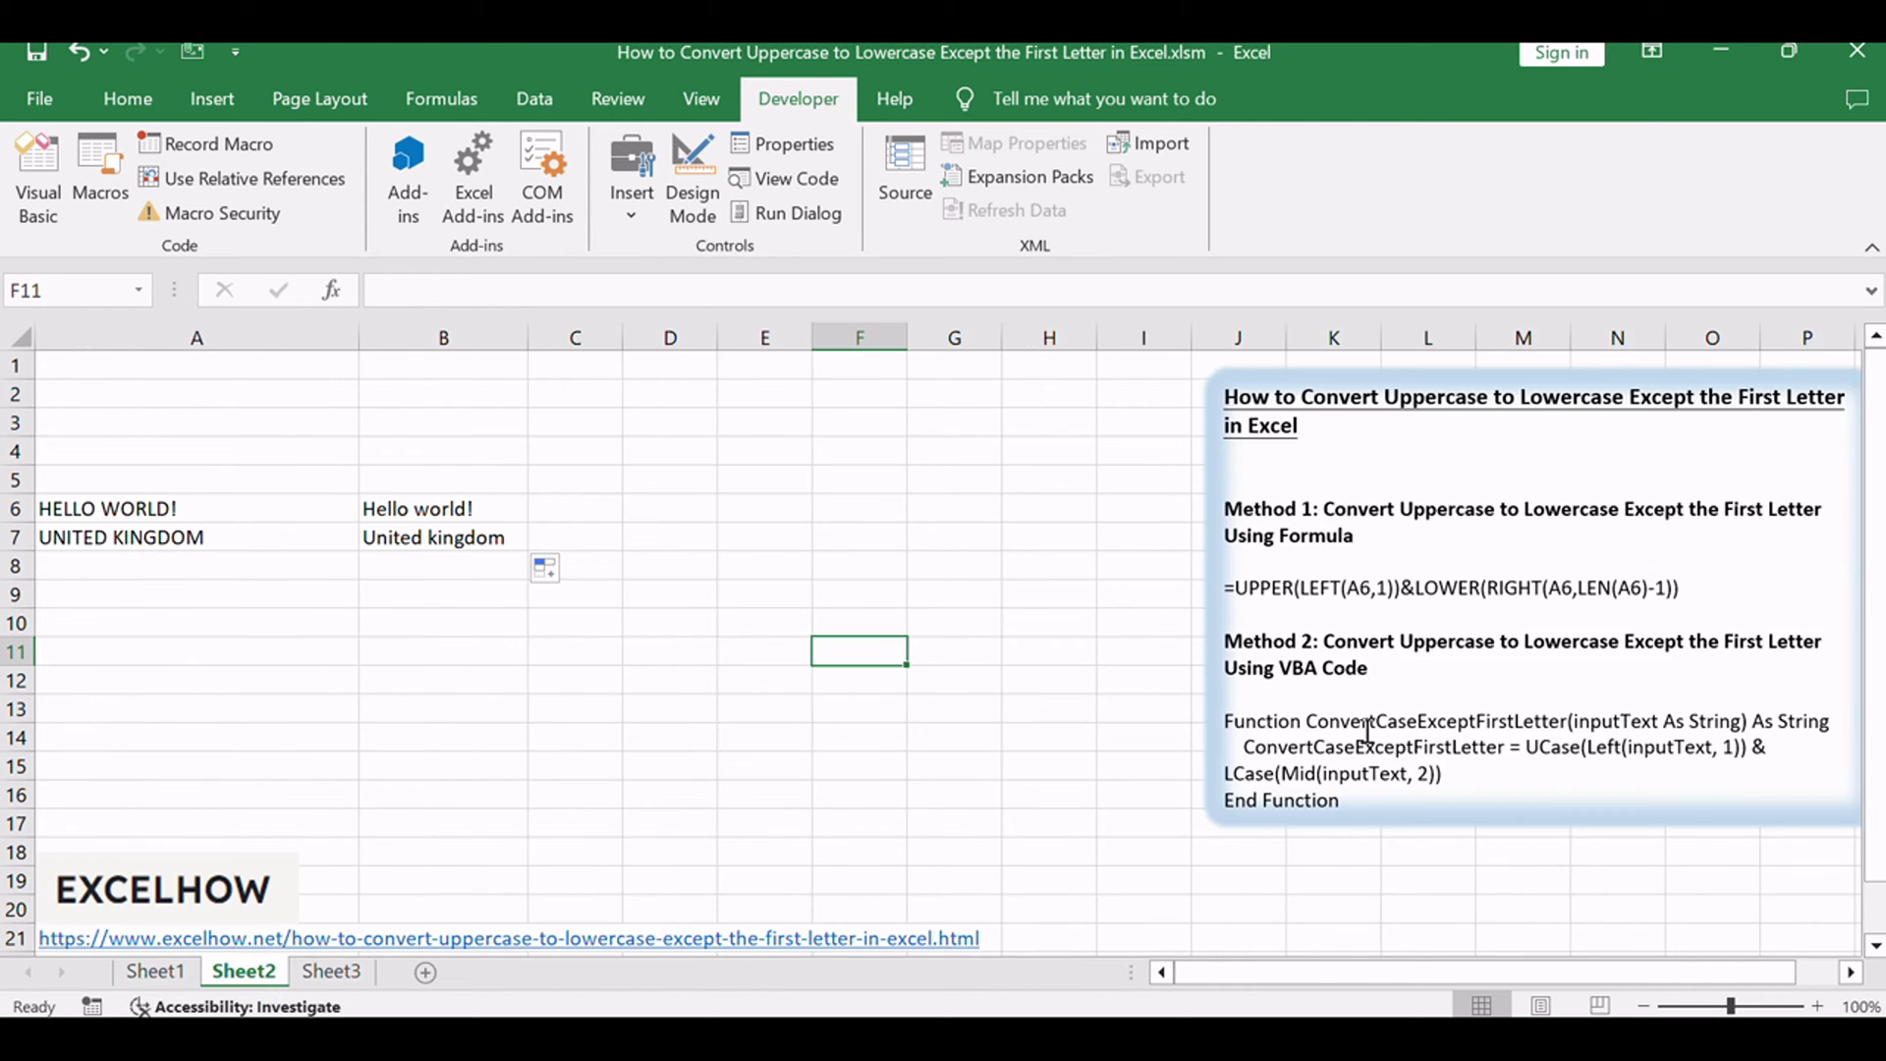
left_click(1469, 652)
left_click_drag(1225, 656, 1389, 661)
left_click(1506, 666)
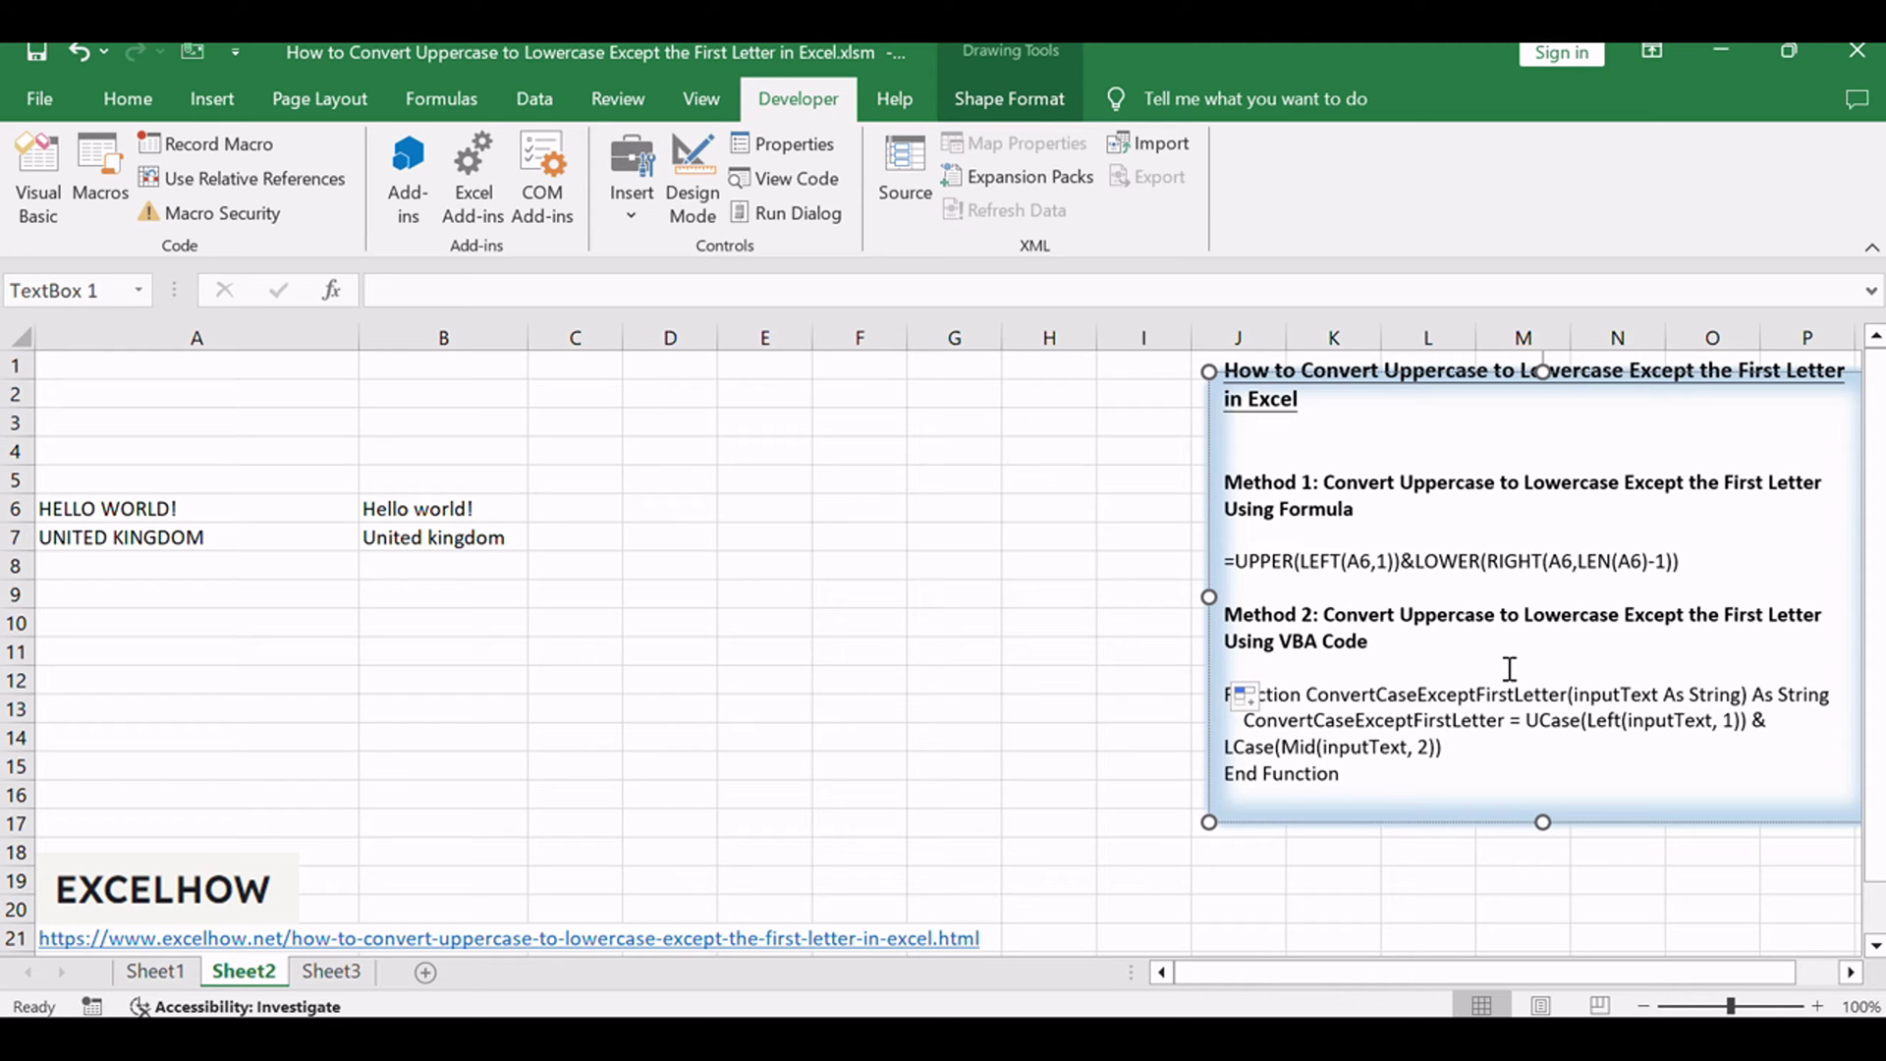
left_click(770, 727)
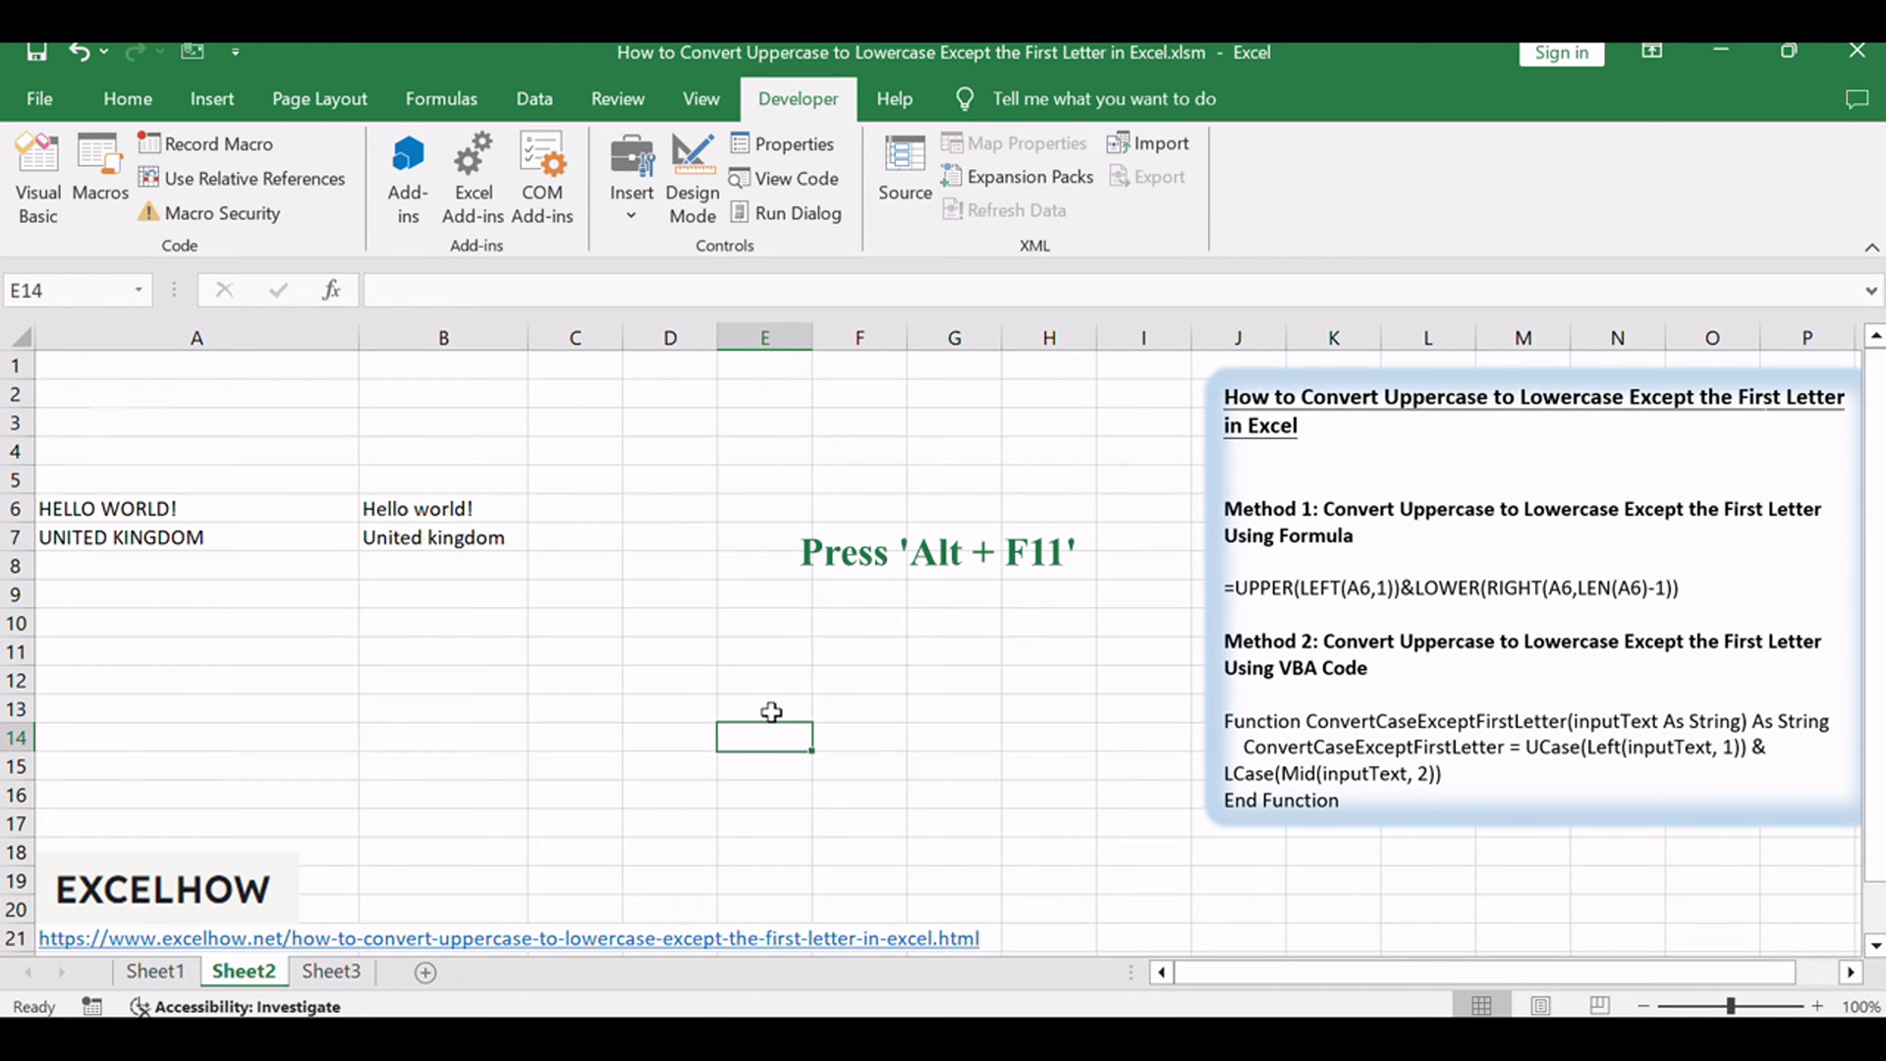
Open the Visual Basic editor and insert a new standard module into the workbook's project
key("alt+F11")
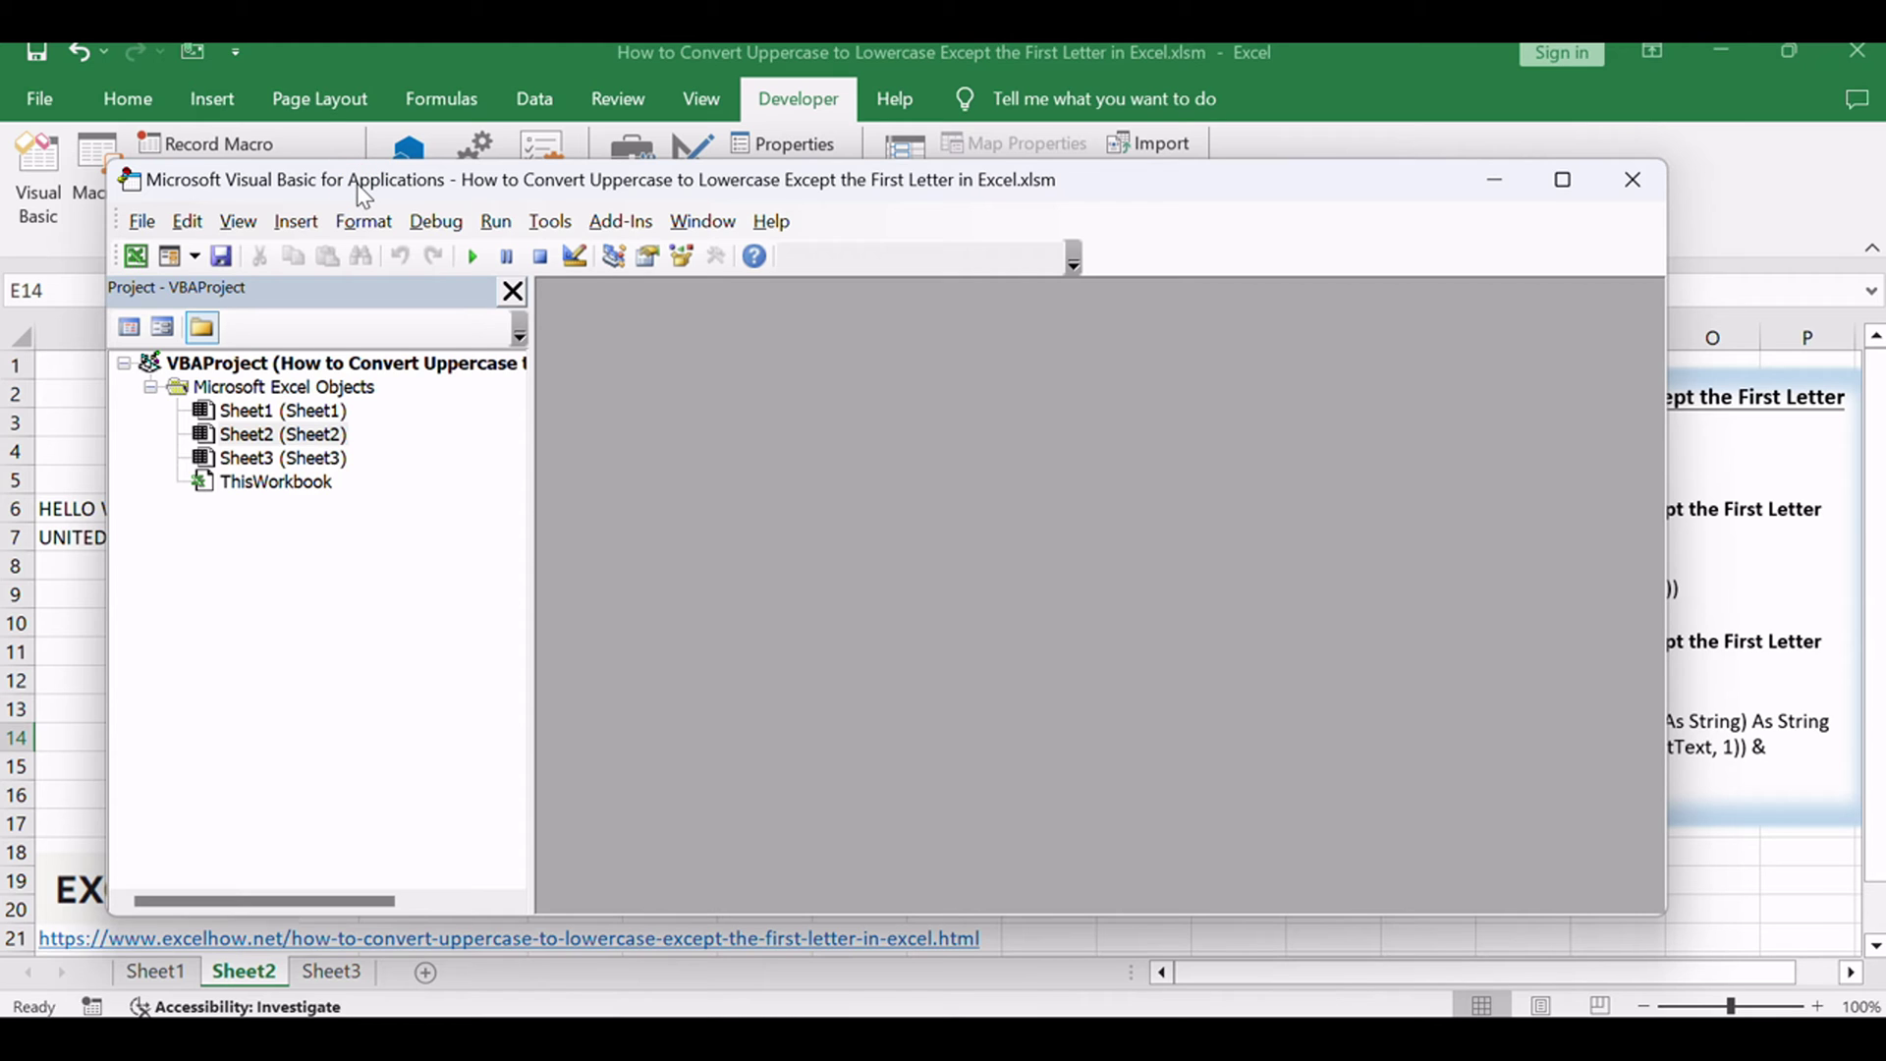
right_click(400, 501)
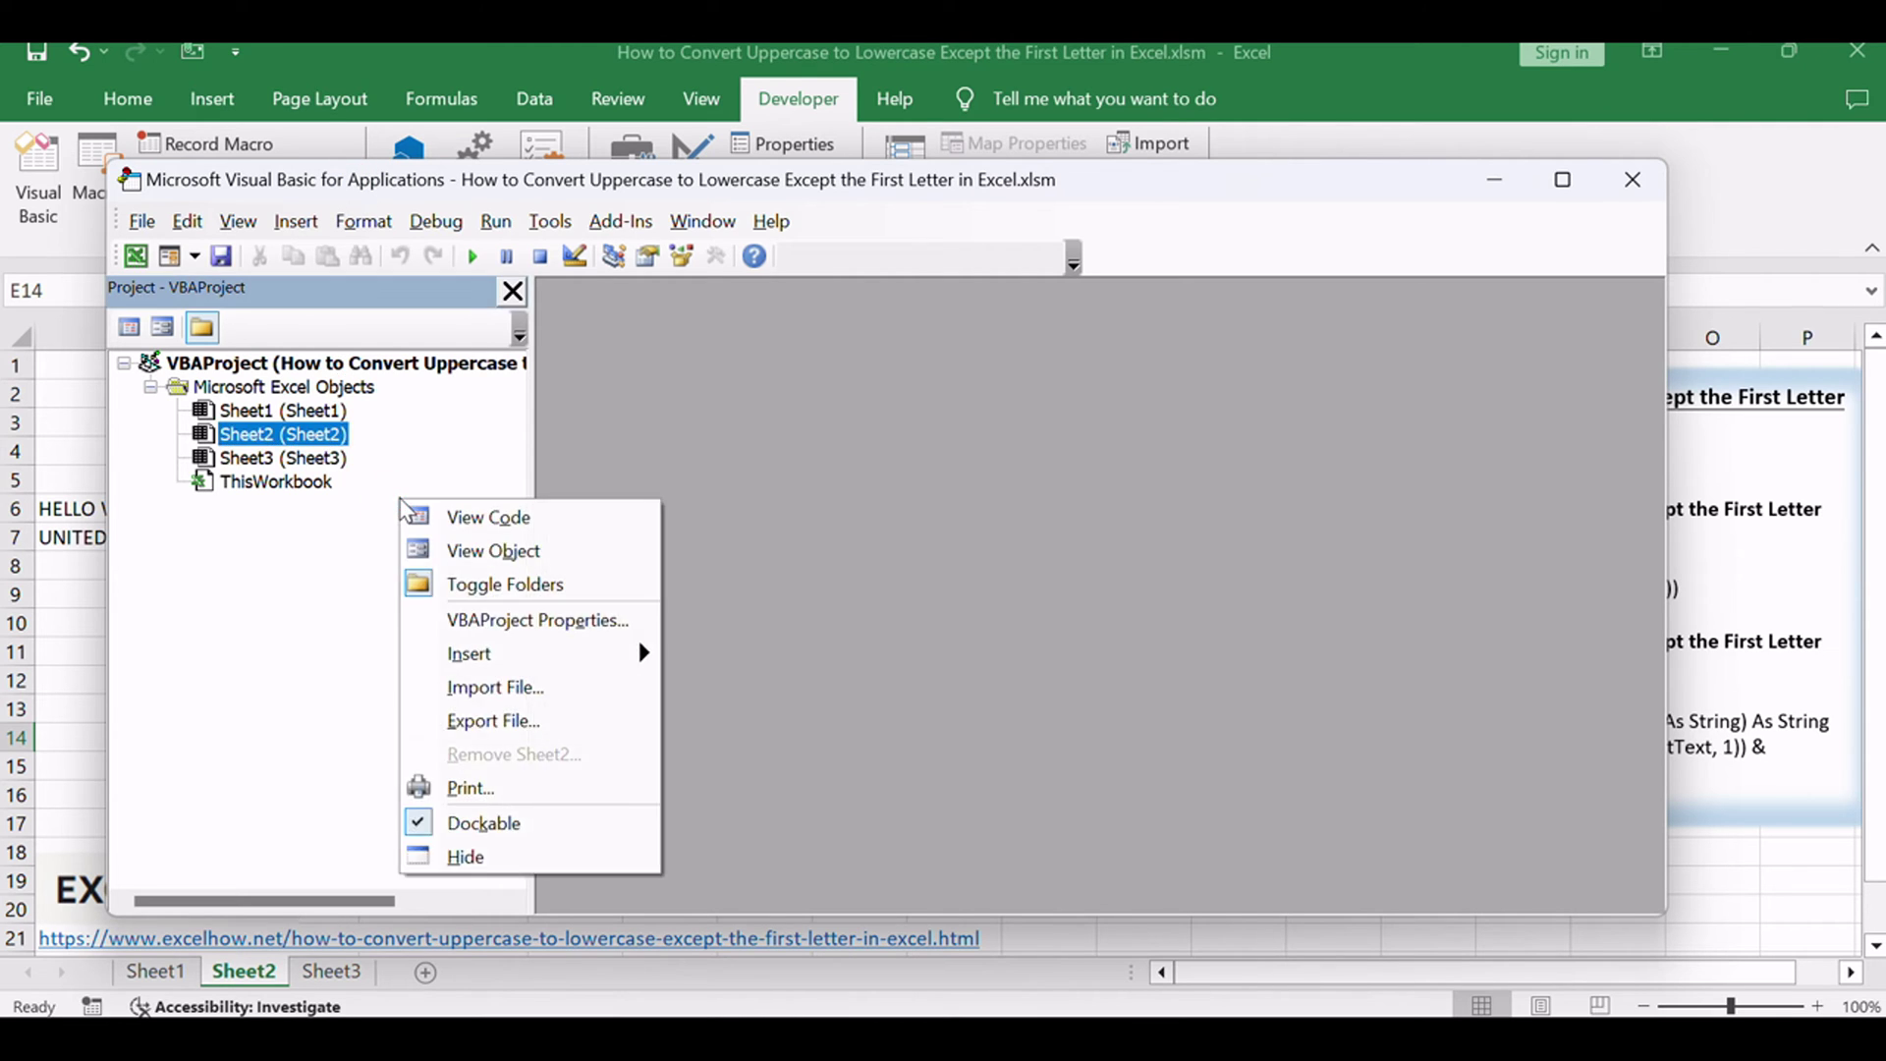
mouse_move(471, 655)
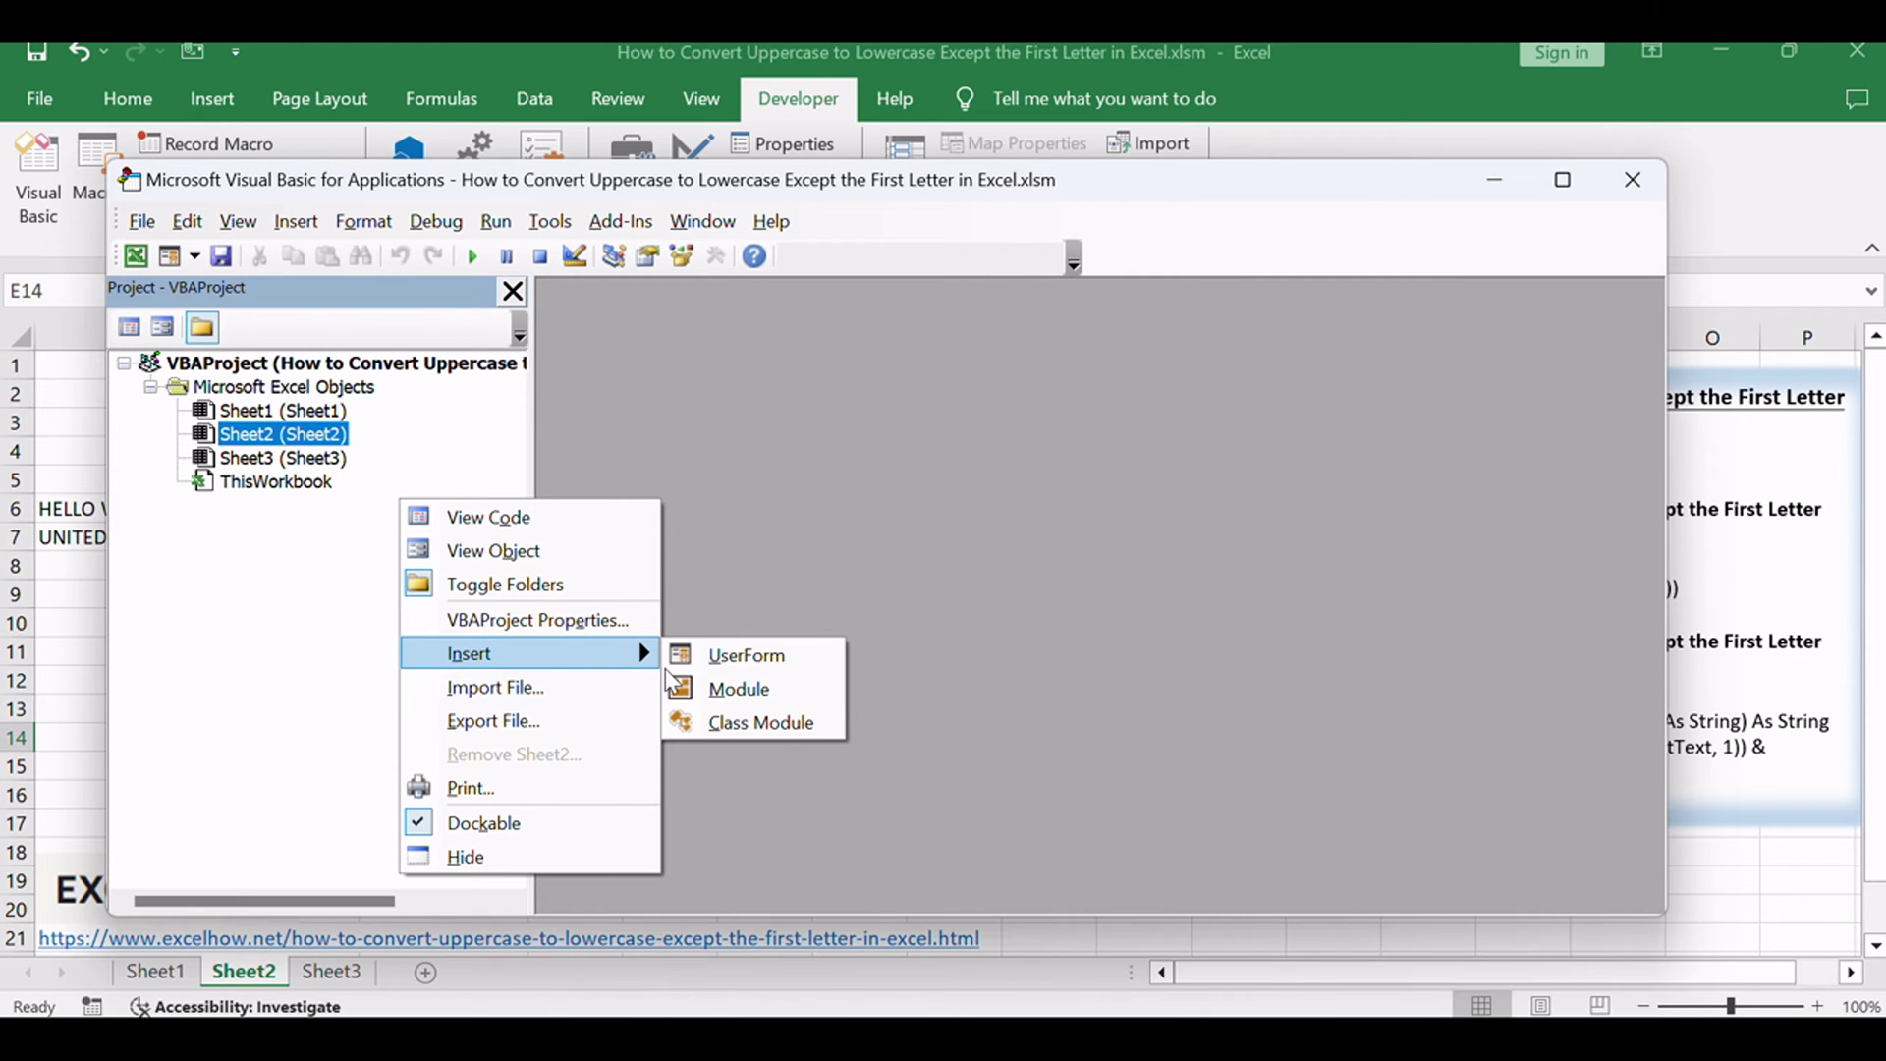
left_click(758, 700)
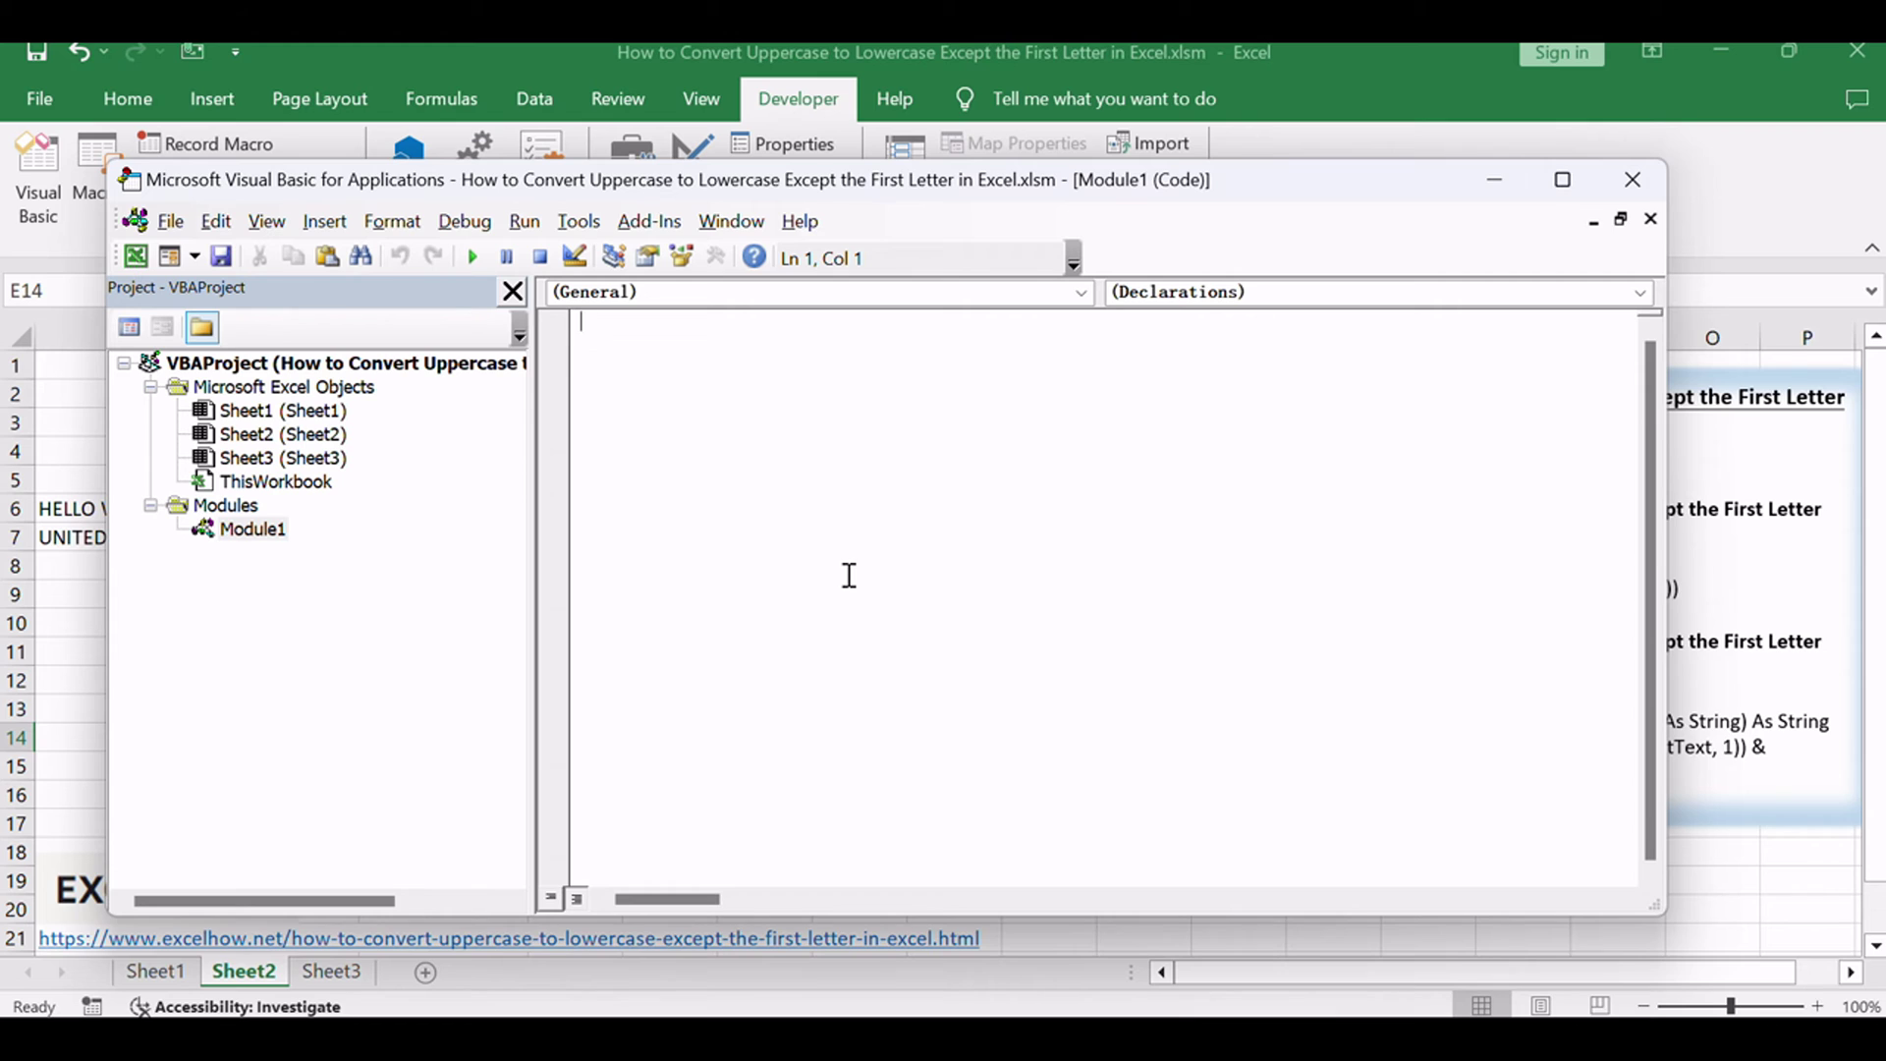
Paste the ConvertCaseExceptFirstLetter(inputText As String) function code into the empty module and close the Visual Basic editor
left_click(849, 575)
type("Function ConvertCaseExceptFirstLetter(inputText As String) As String     ConvertCaseExceptFirstLetter = UCase(Left(inputText, 1)) & LCase(Mid(inputText, 2)) End Function")
left_click_drag(661, 324, 997, 345)
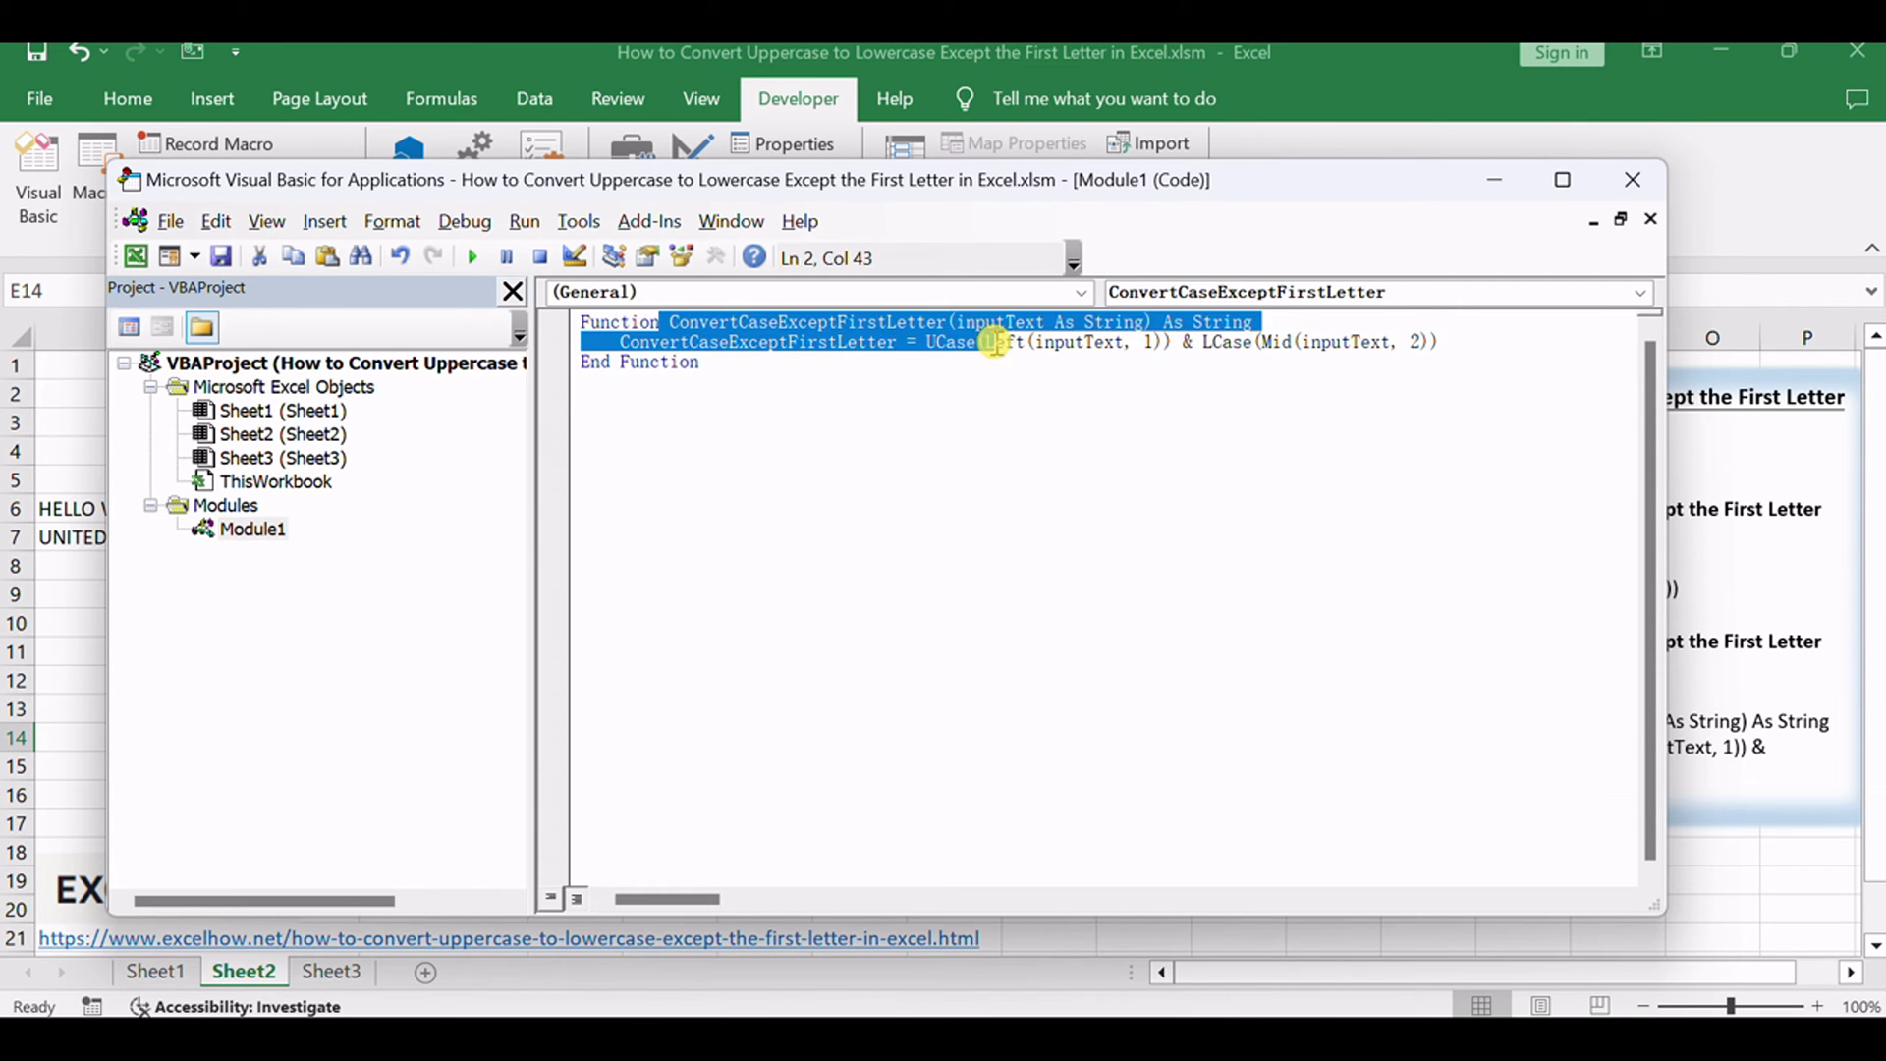
left_click(999, 438)
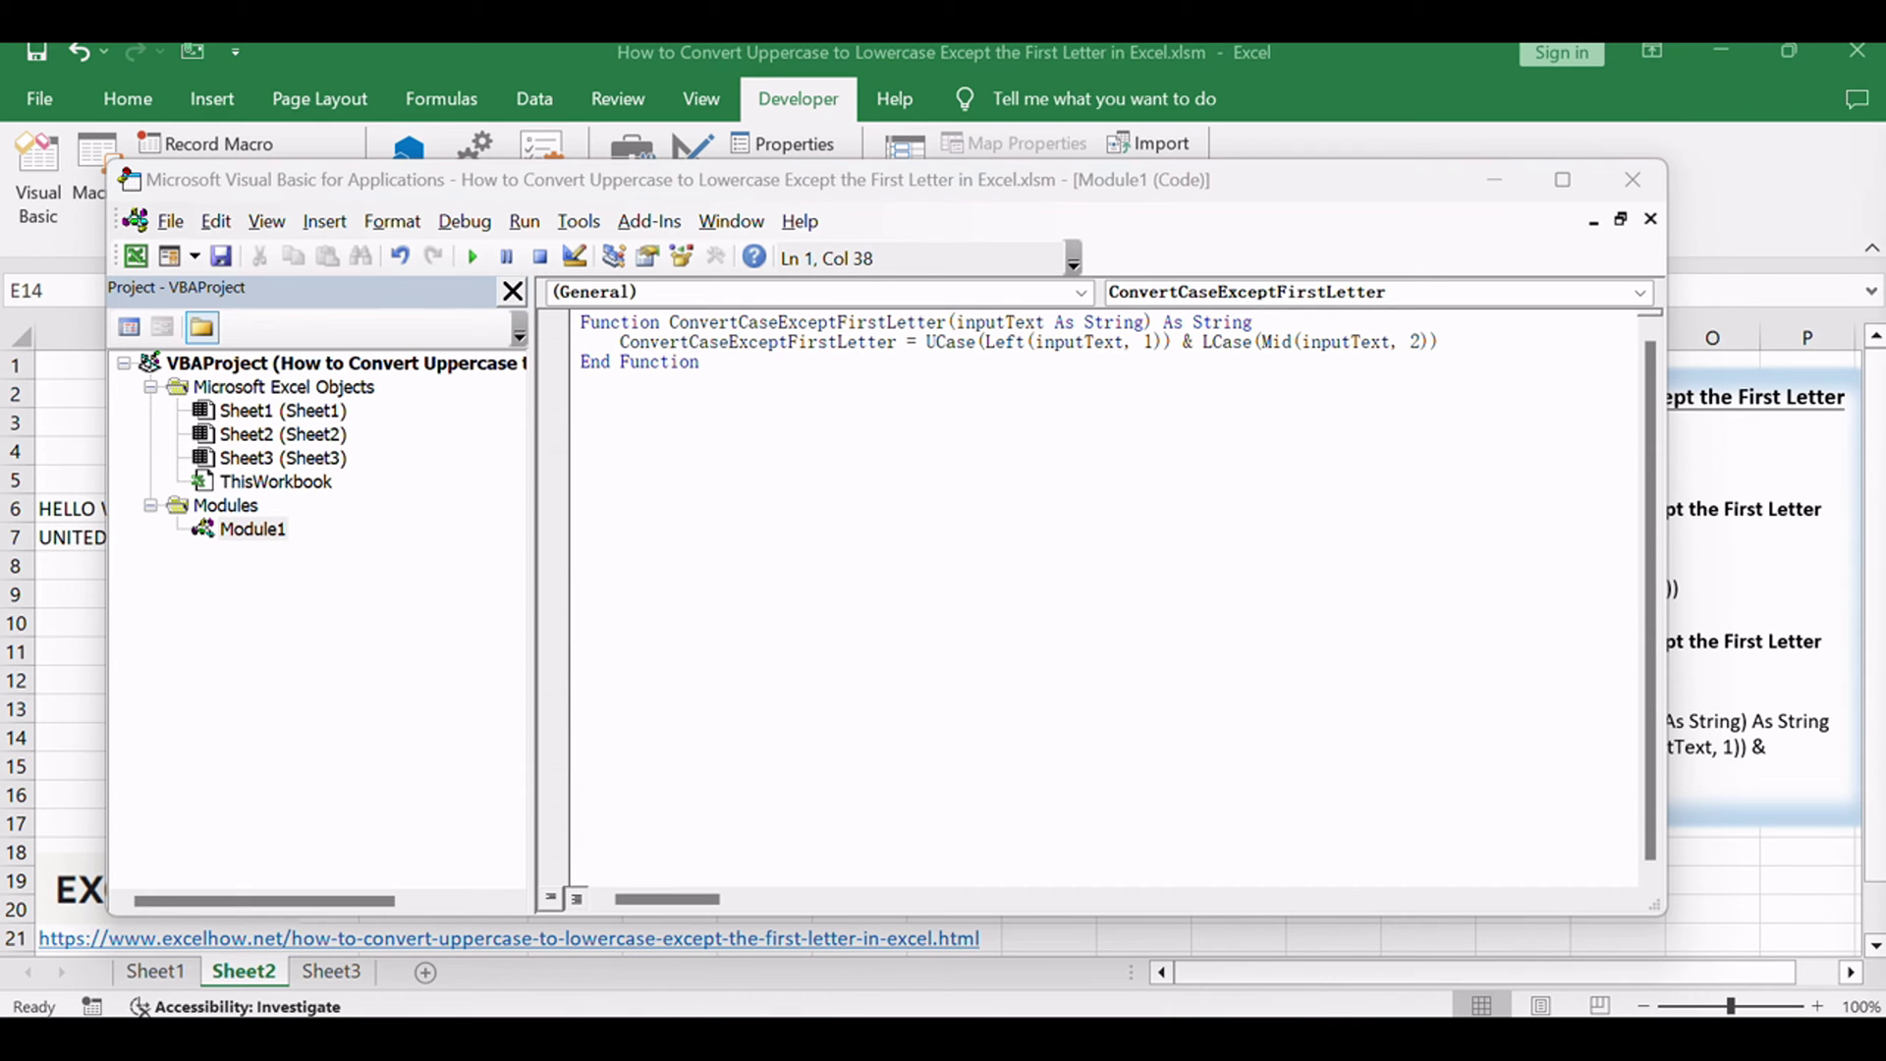
left_click(1220, 526)
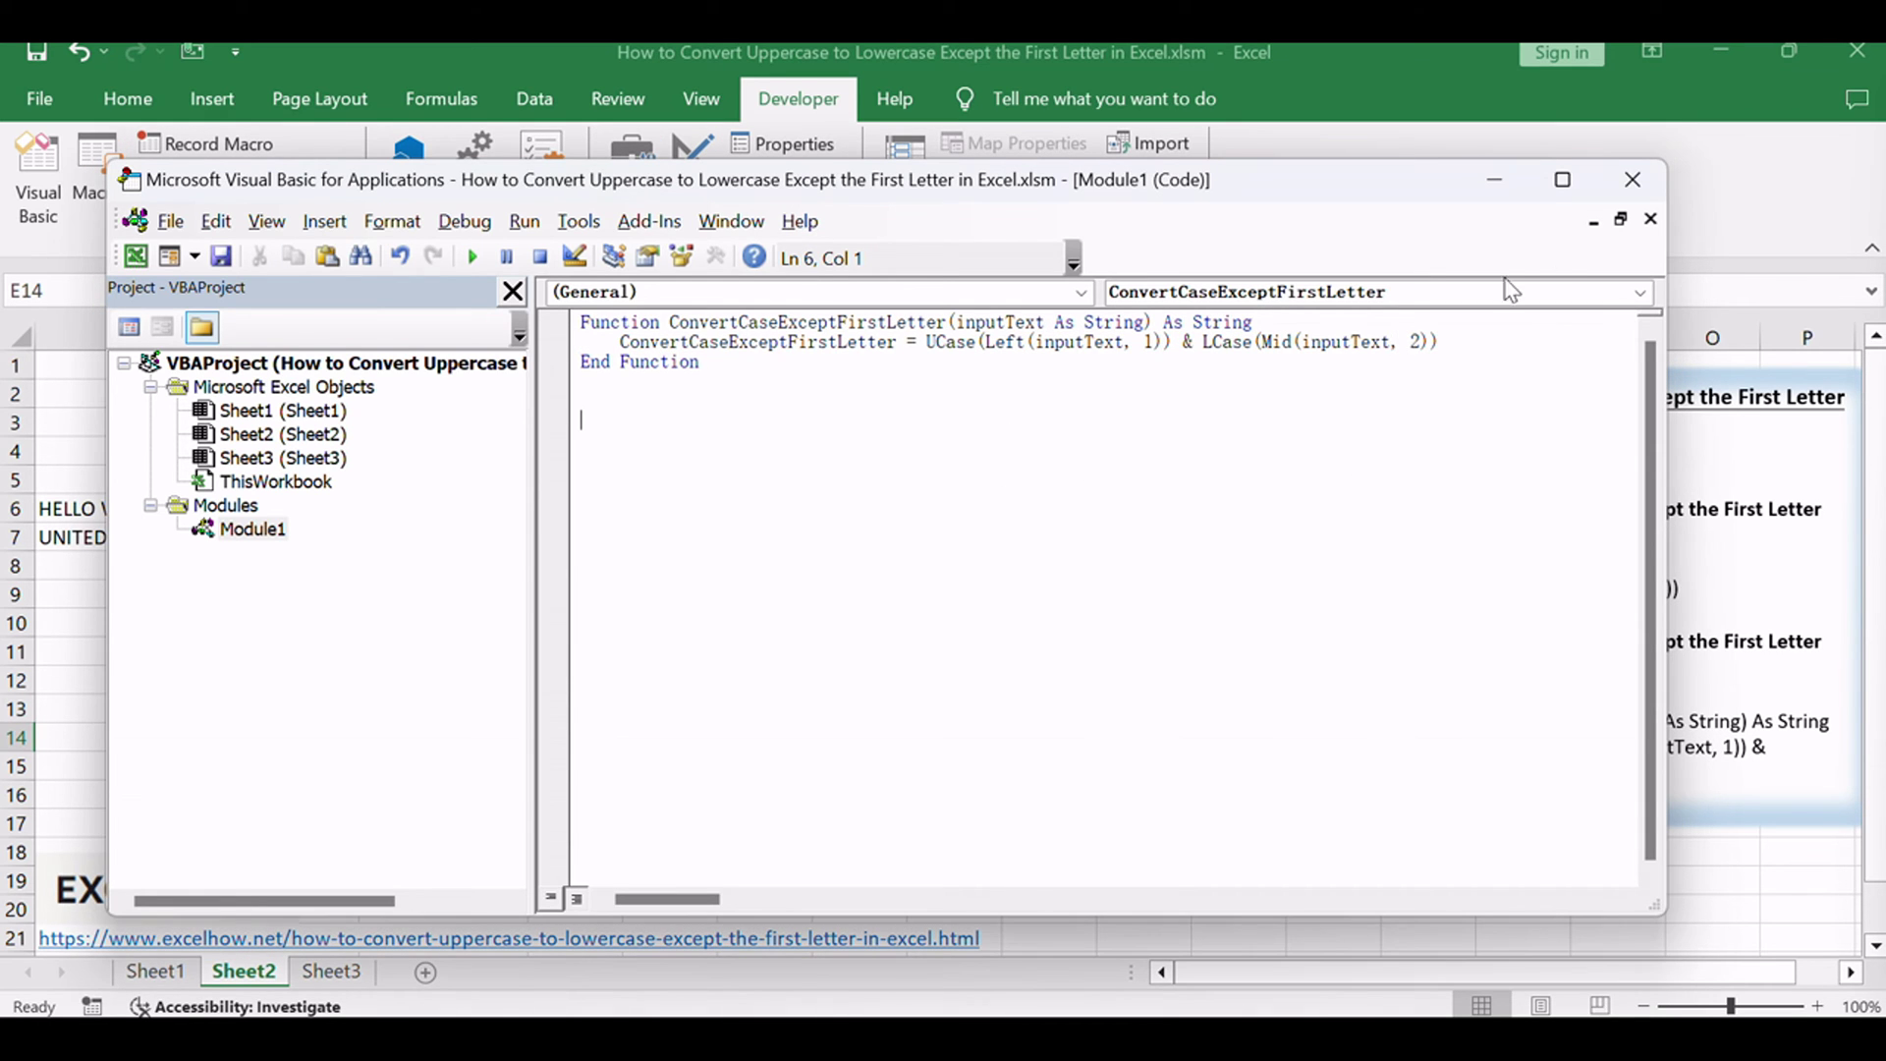
left_click(1633, 179)
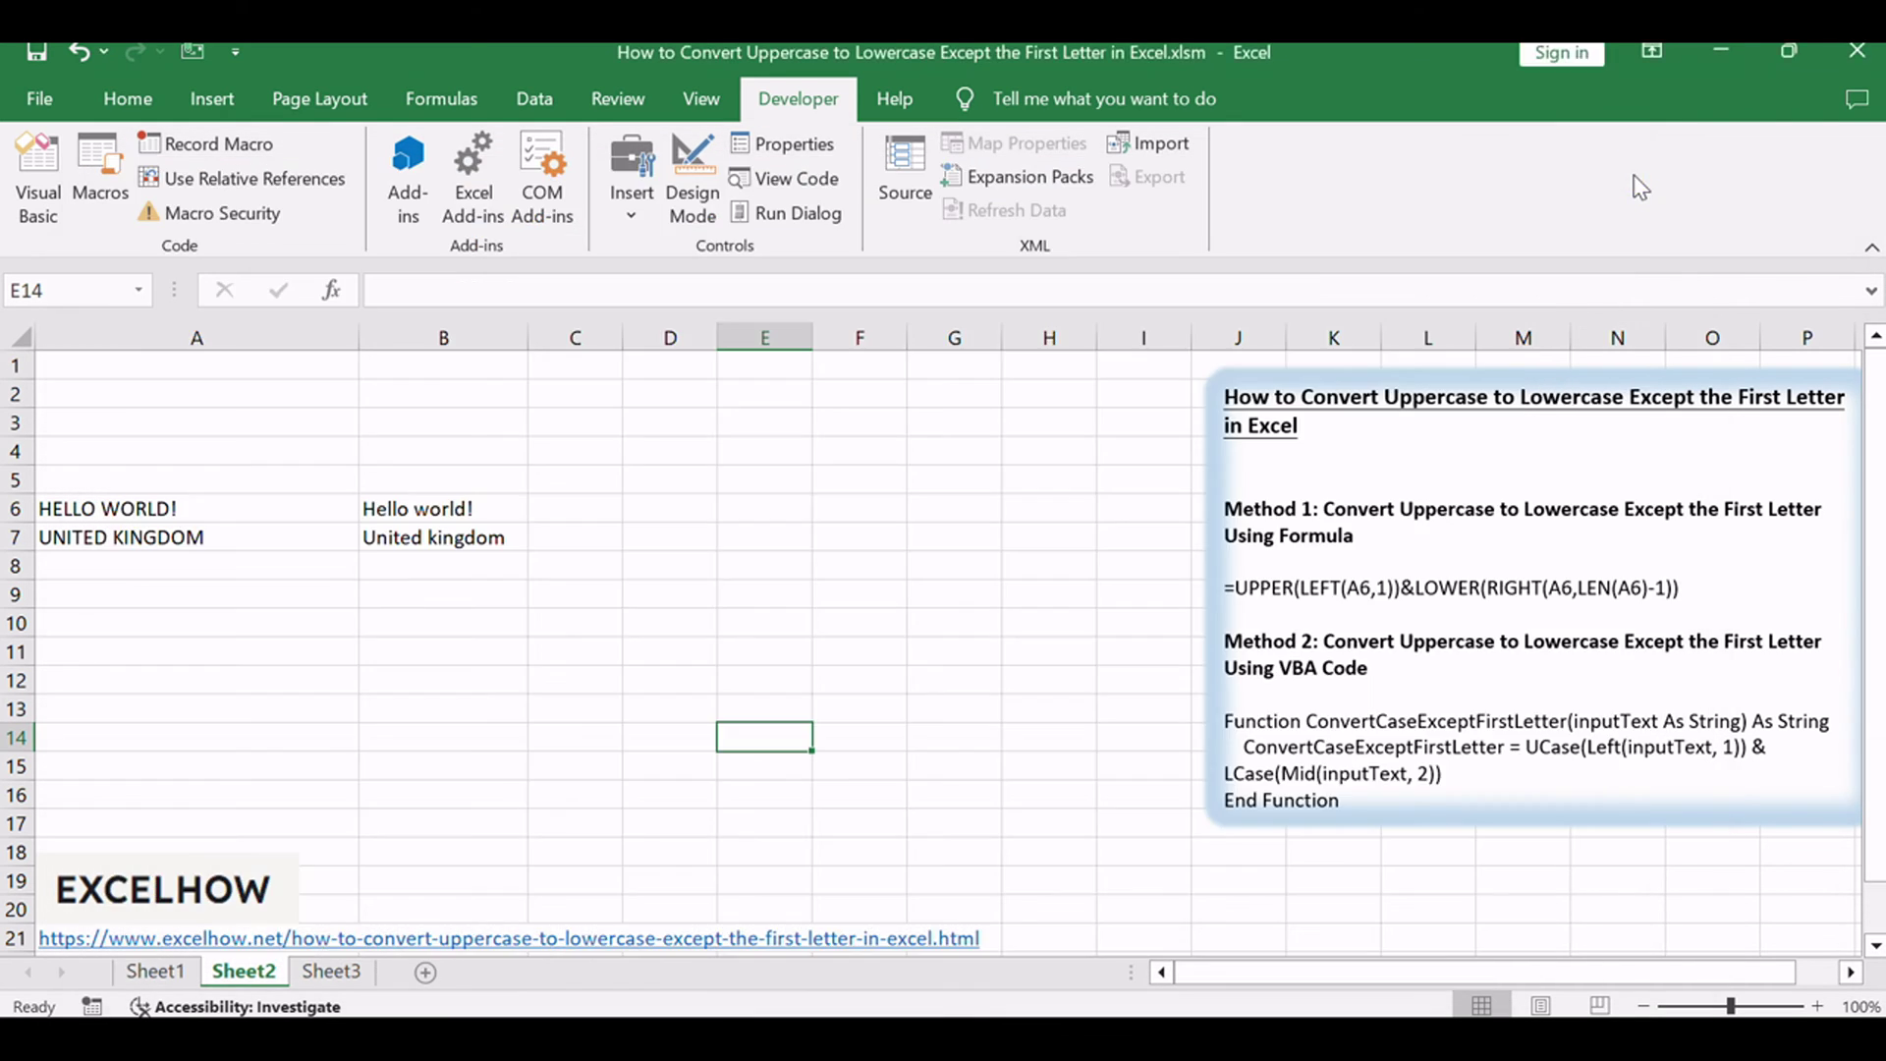
left_click(790, 679)
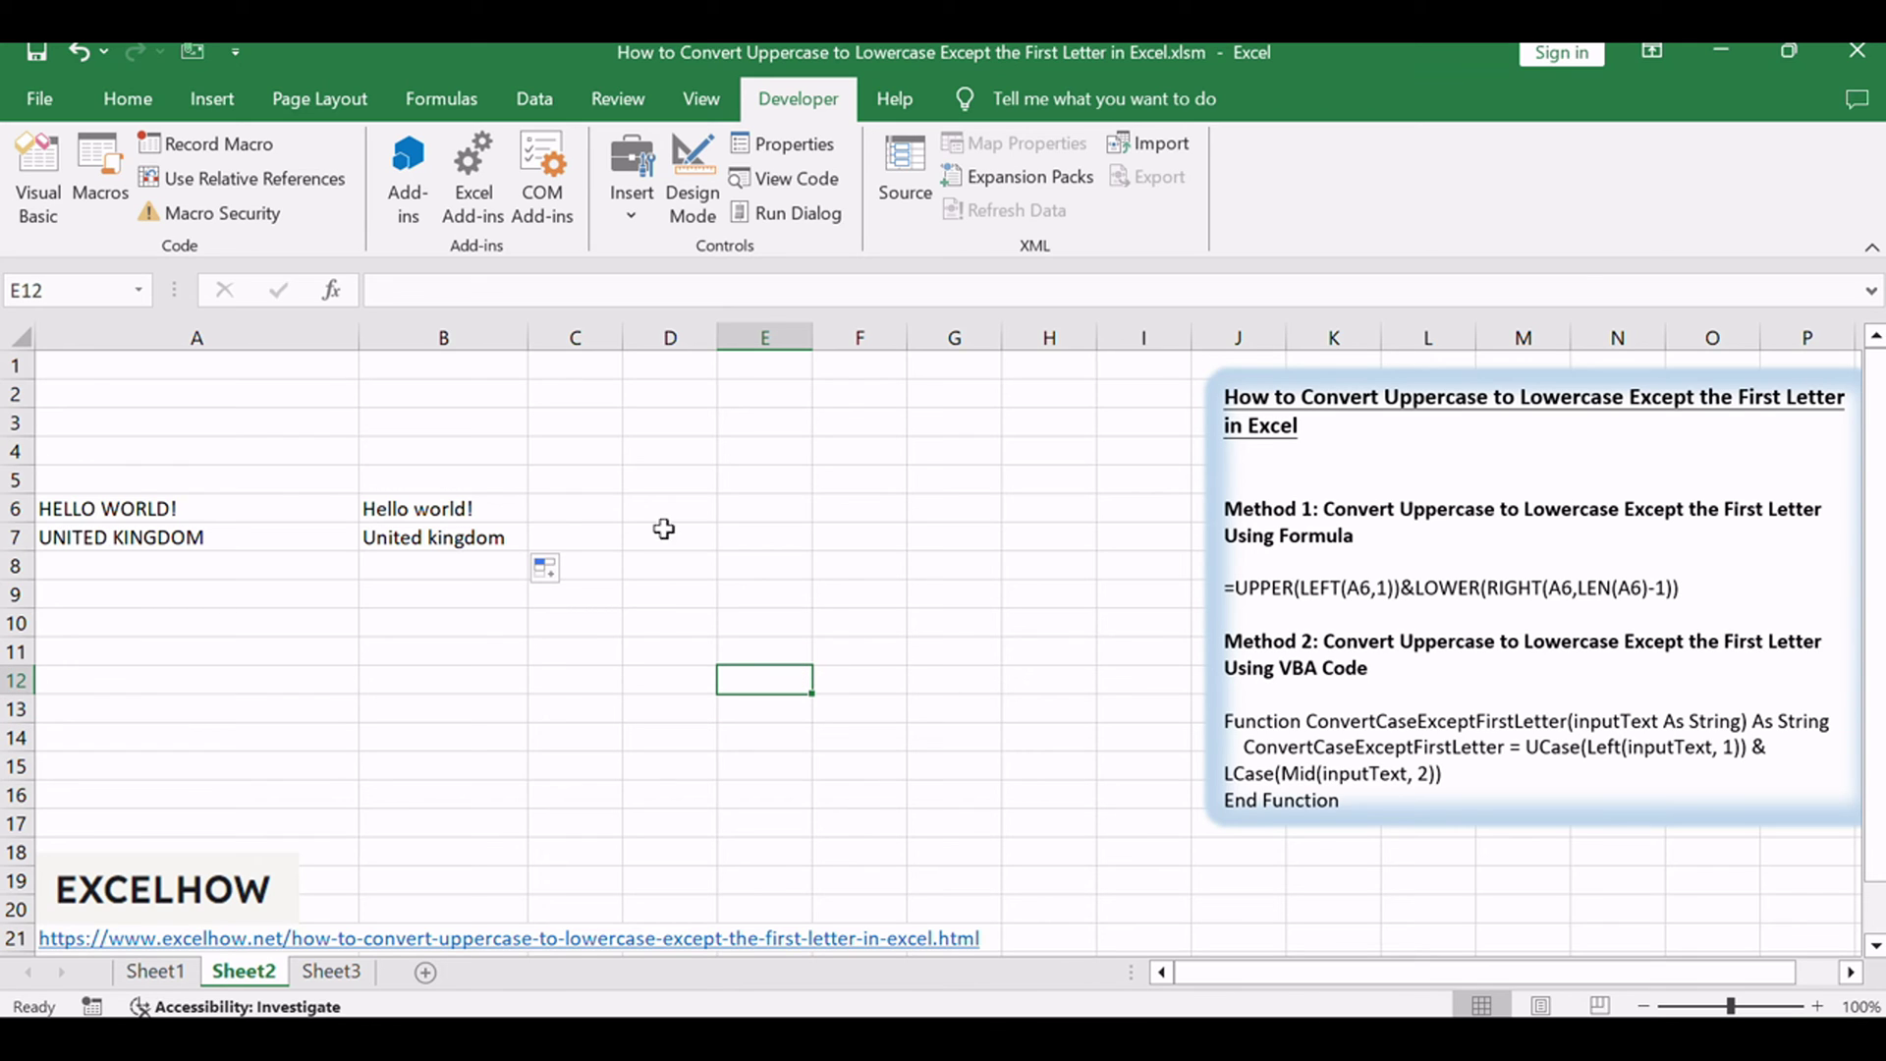
left_click(585, 508)
type("=ConvertCaseExceptFirstLetter")
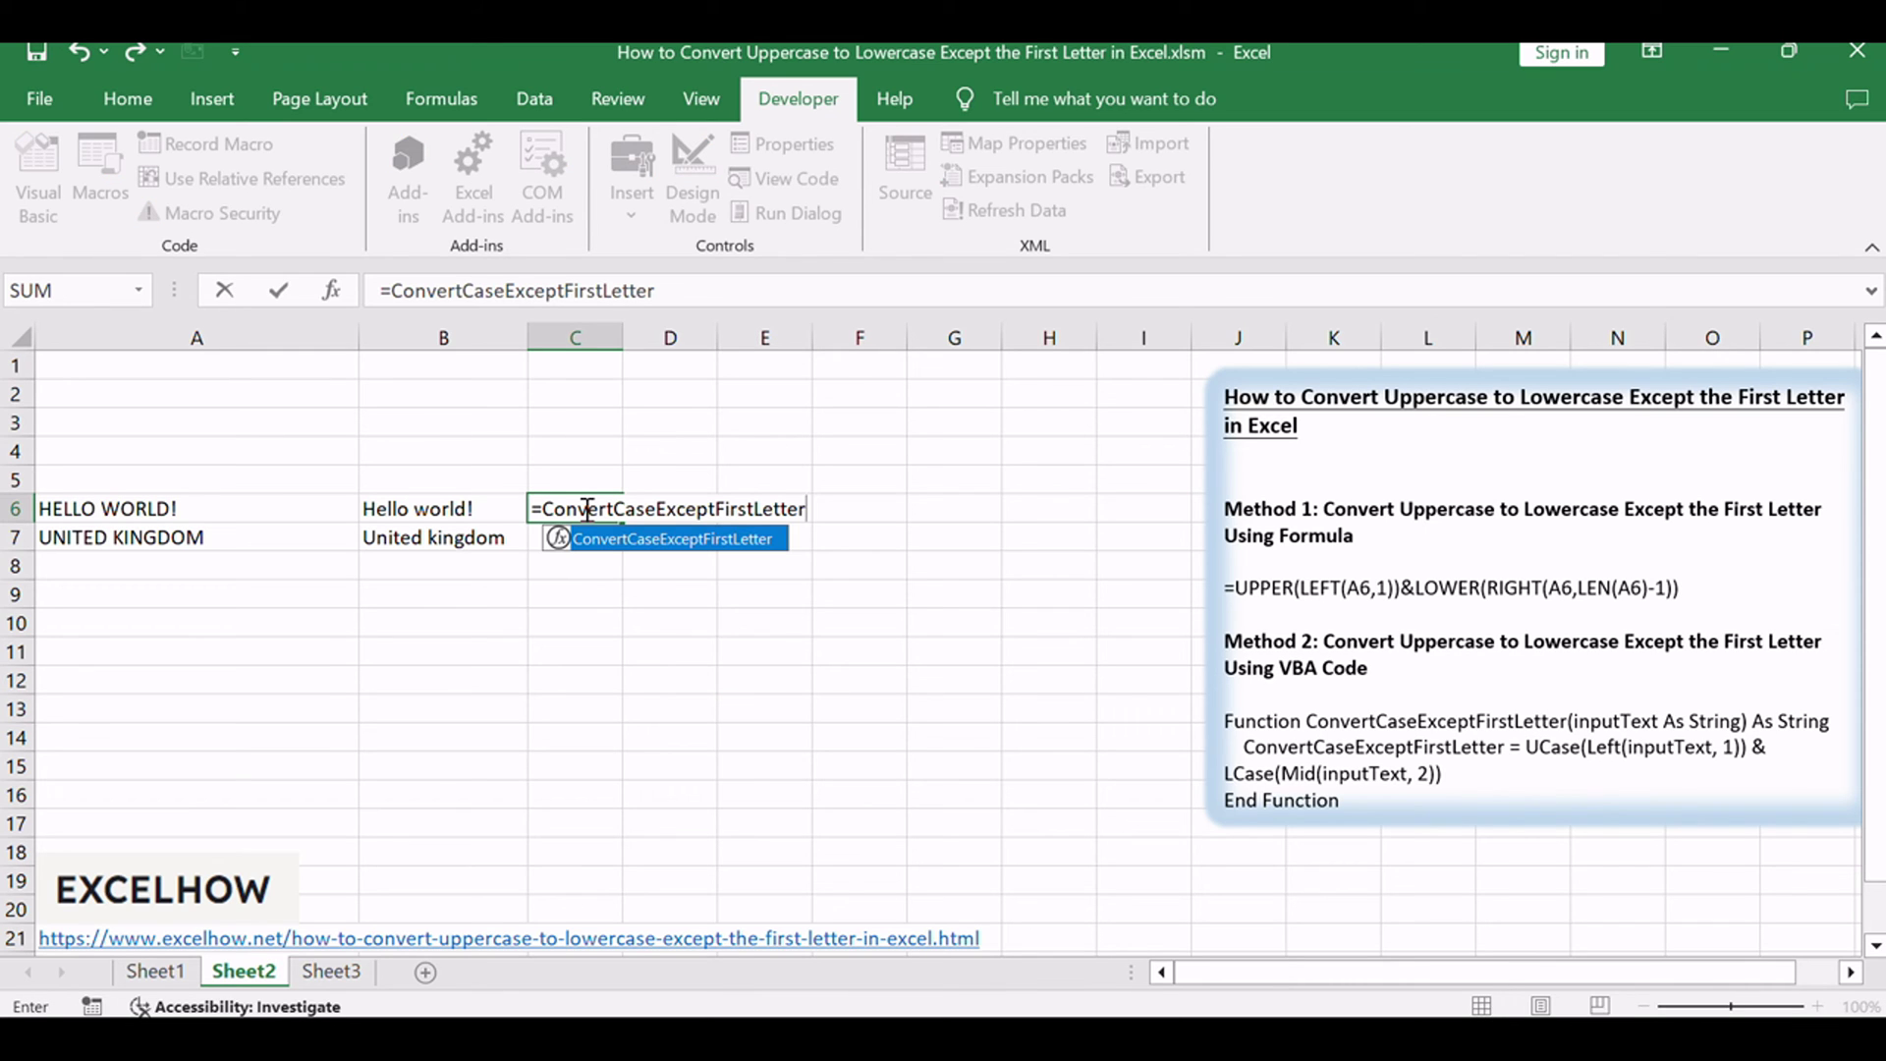
type("(")
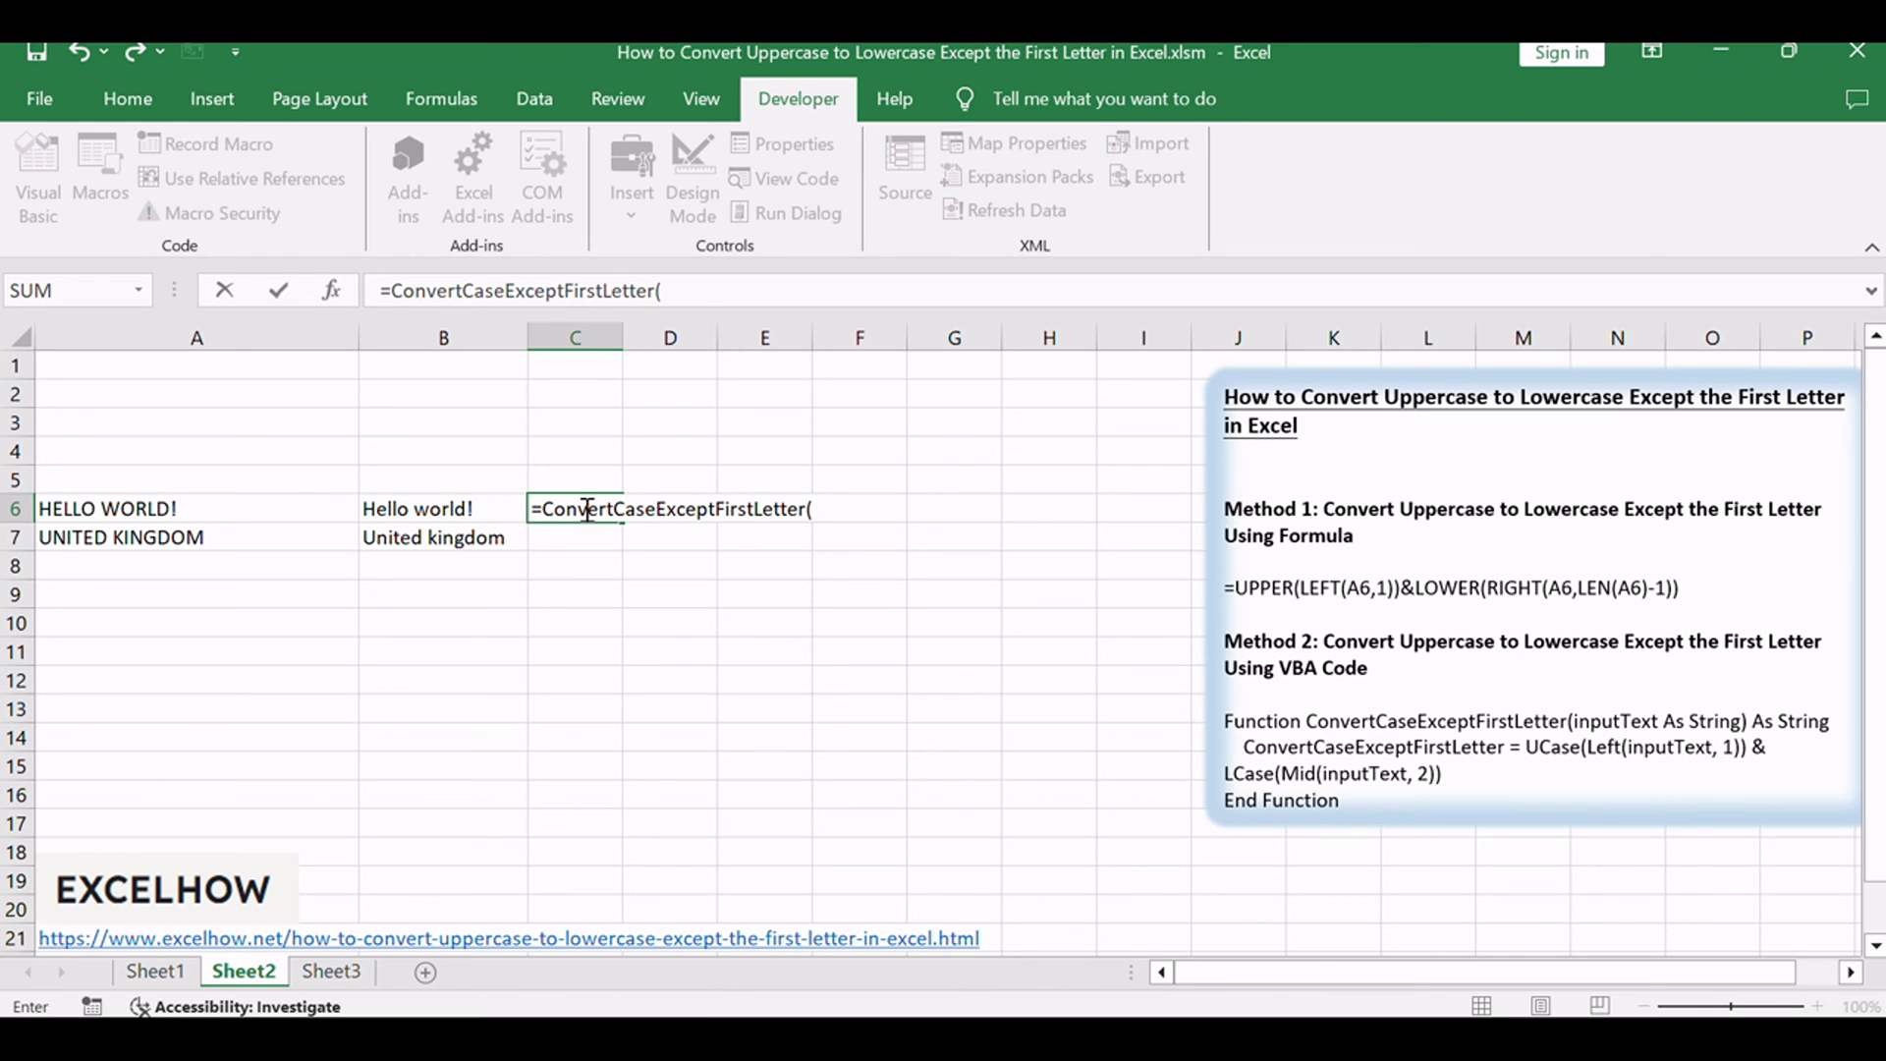
Enter =ConvertCaseExceptFirstLetter(A1) in B1 and fill it down to B2
type("A1)")
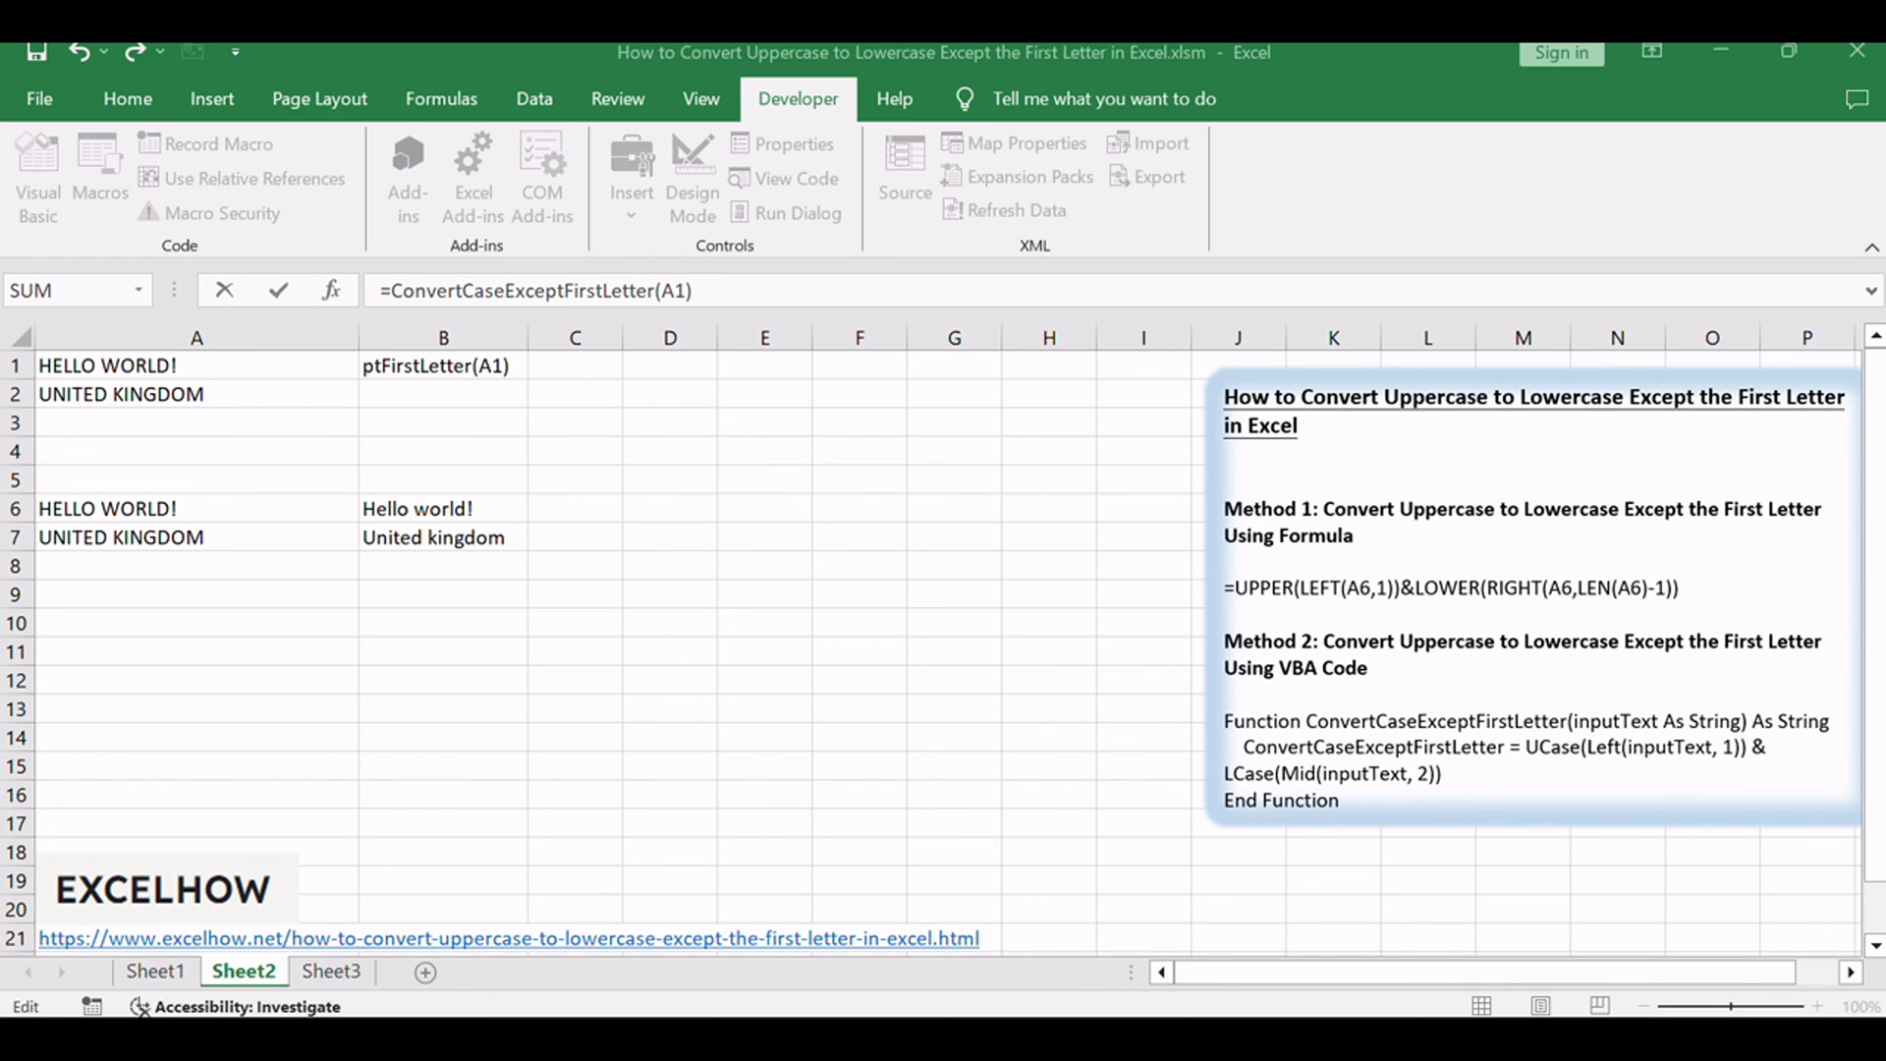
left_click(751, 286)
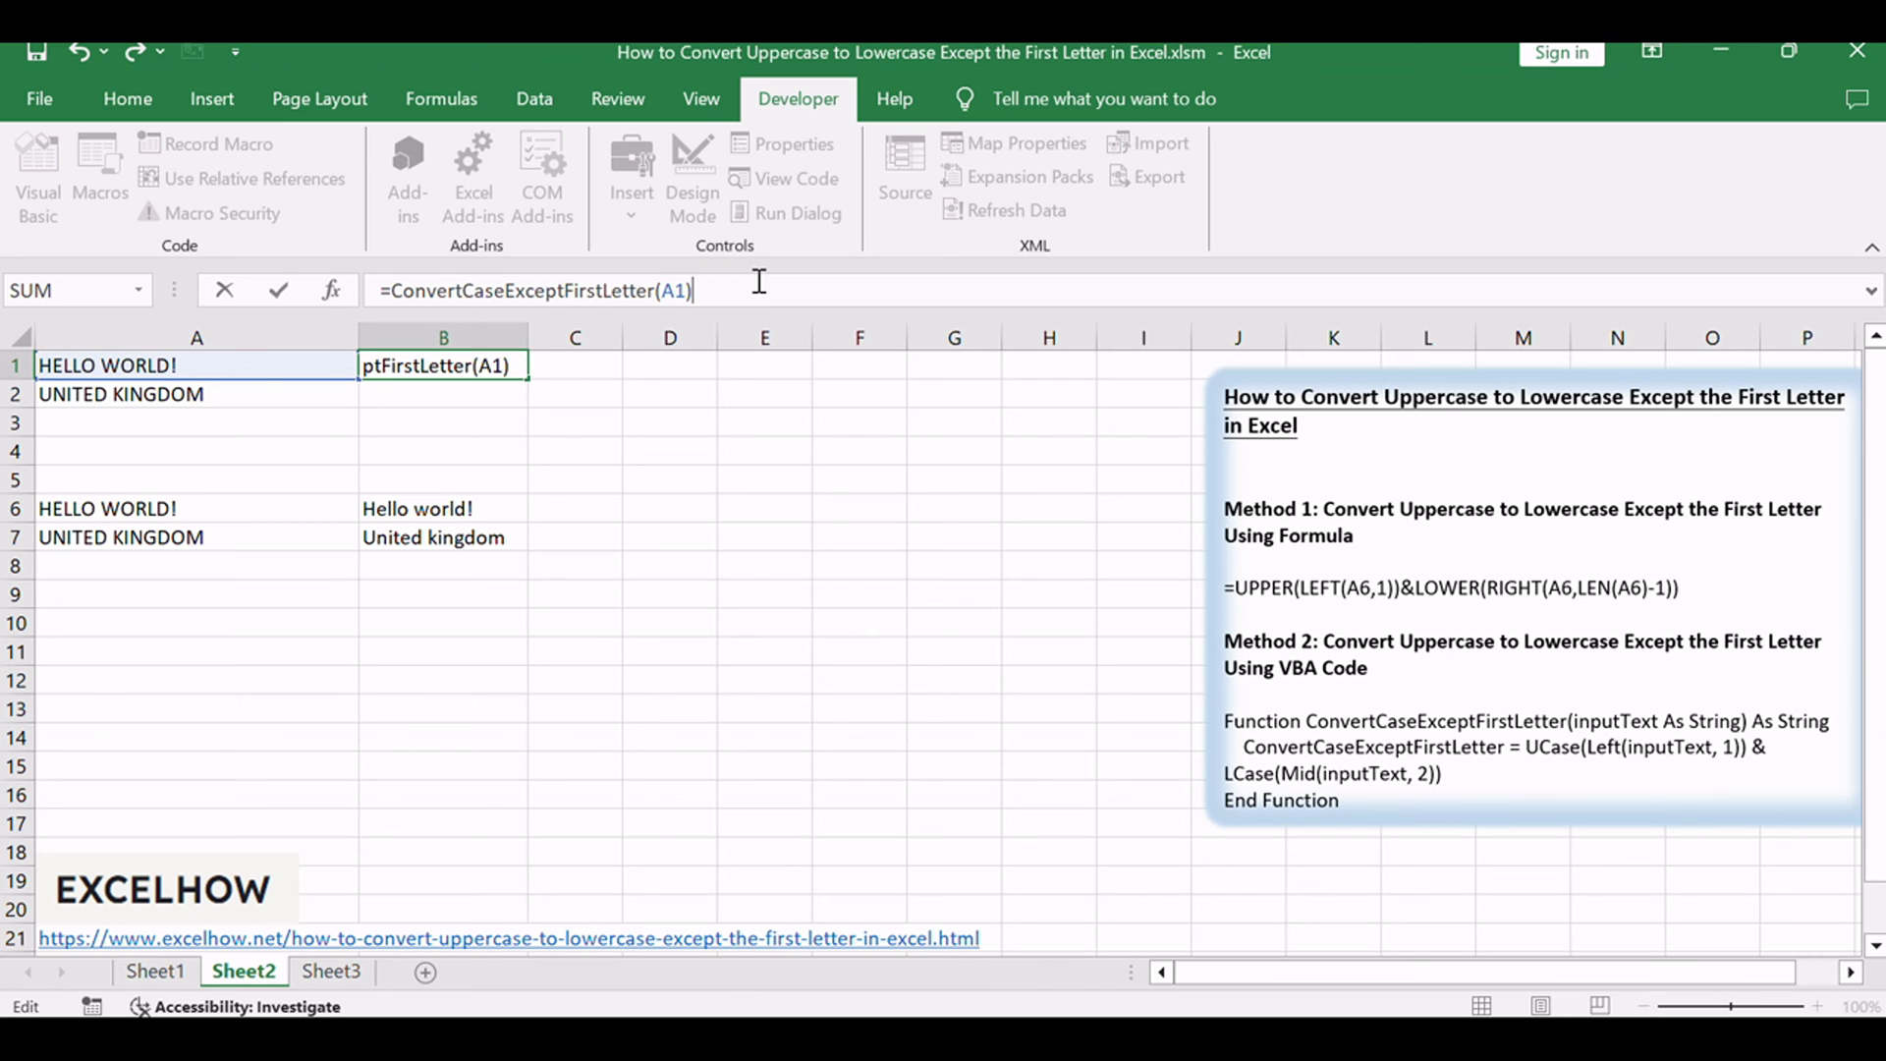
key("Return")
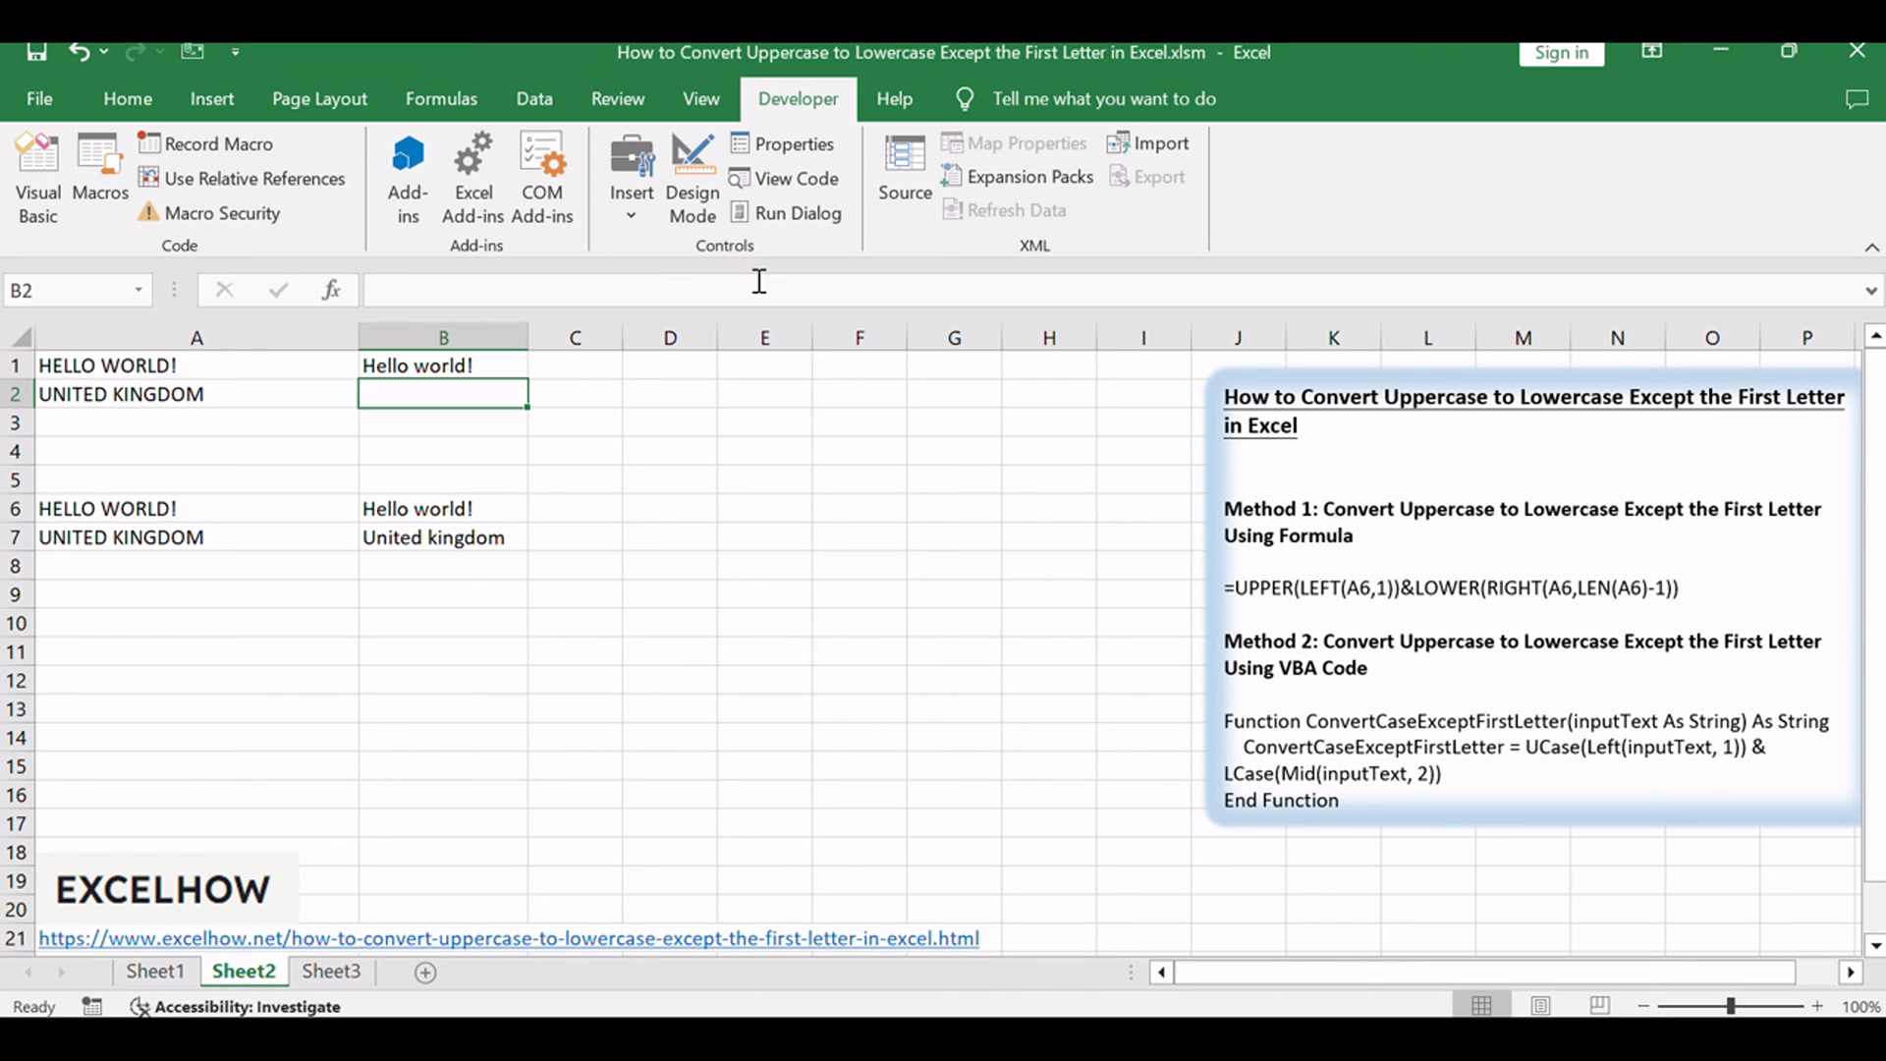
left_click(471, 365)
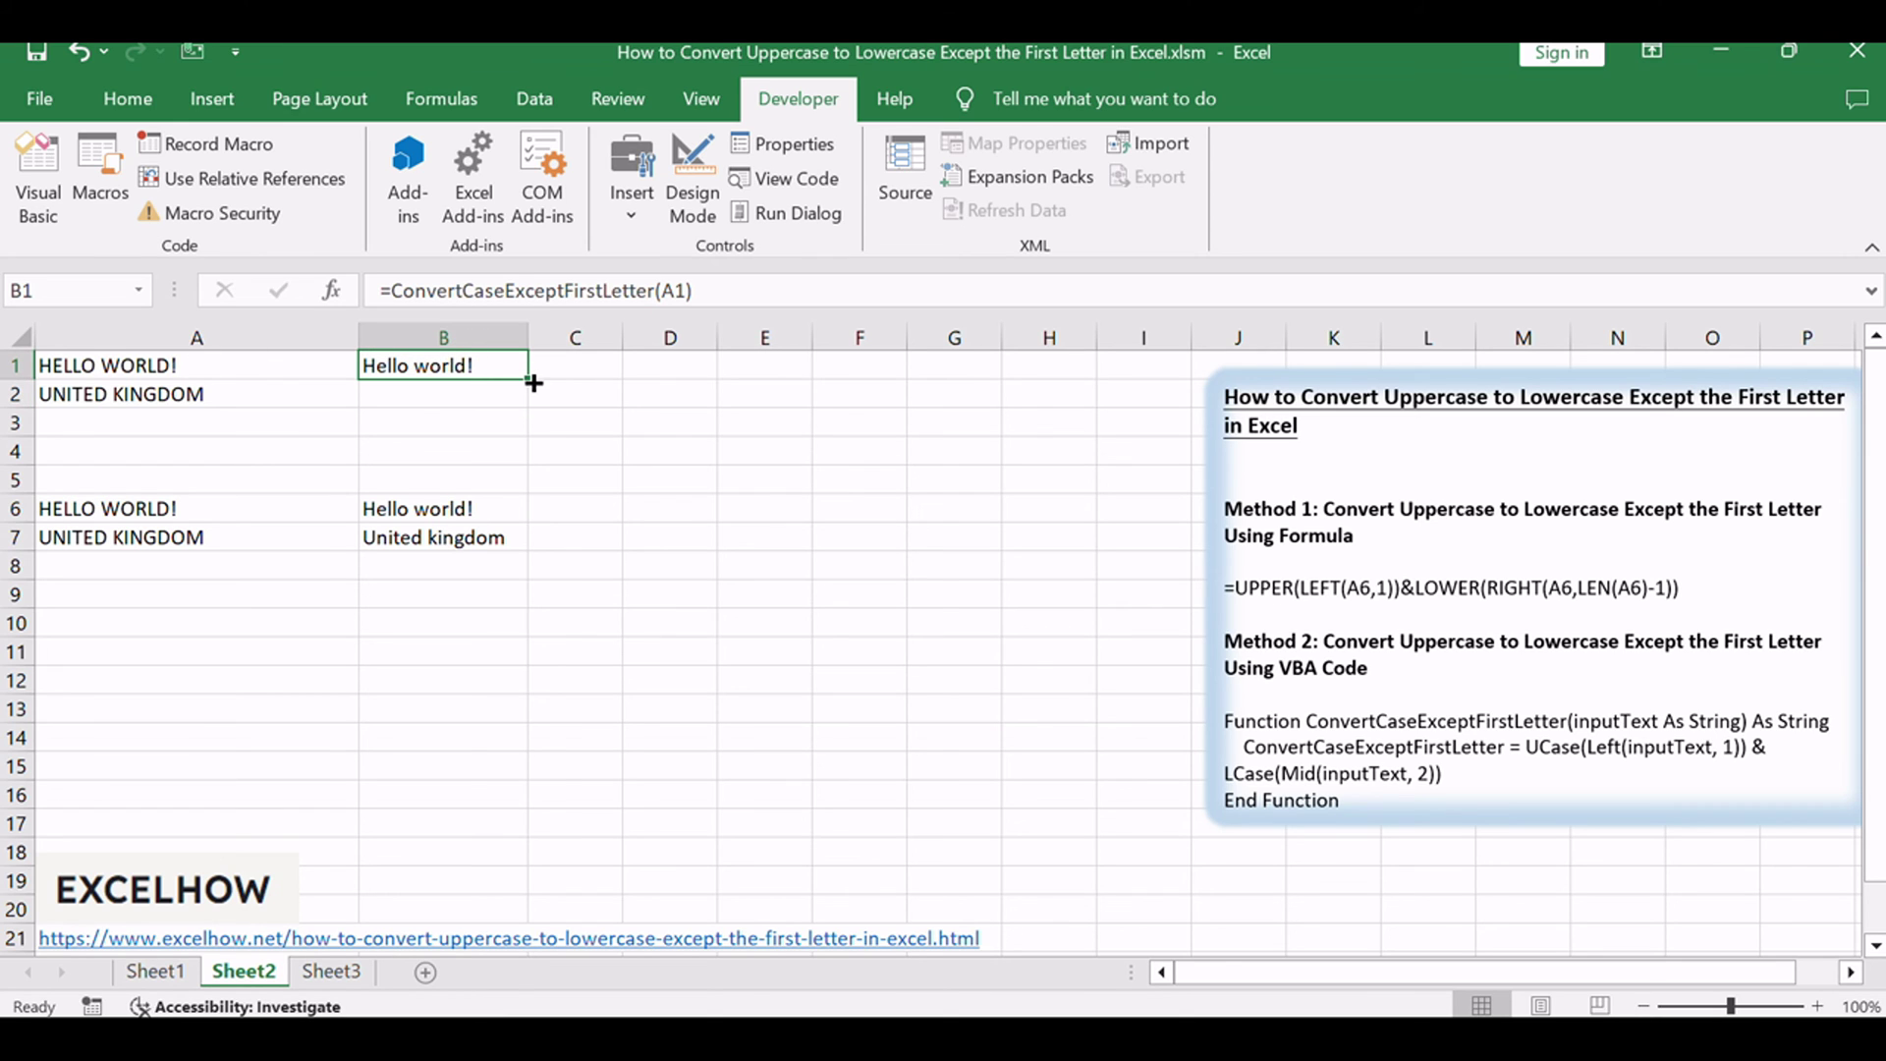
mouse_move(533, 383)
left_mouse_down()
mouse_move(521, 372)
mouse_move(510, 399)
mouse_move(530, 404)
left_mouse_up()
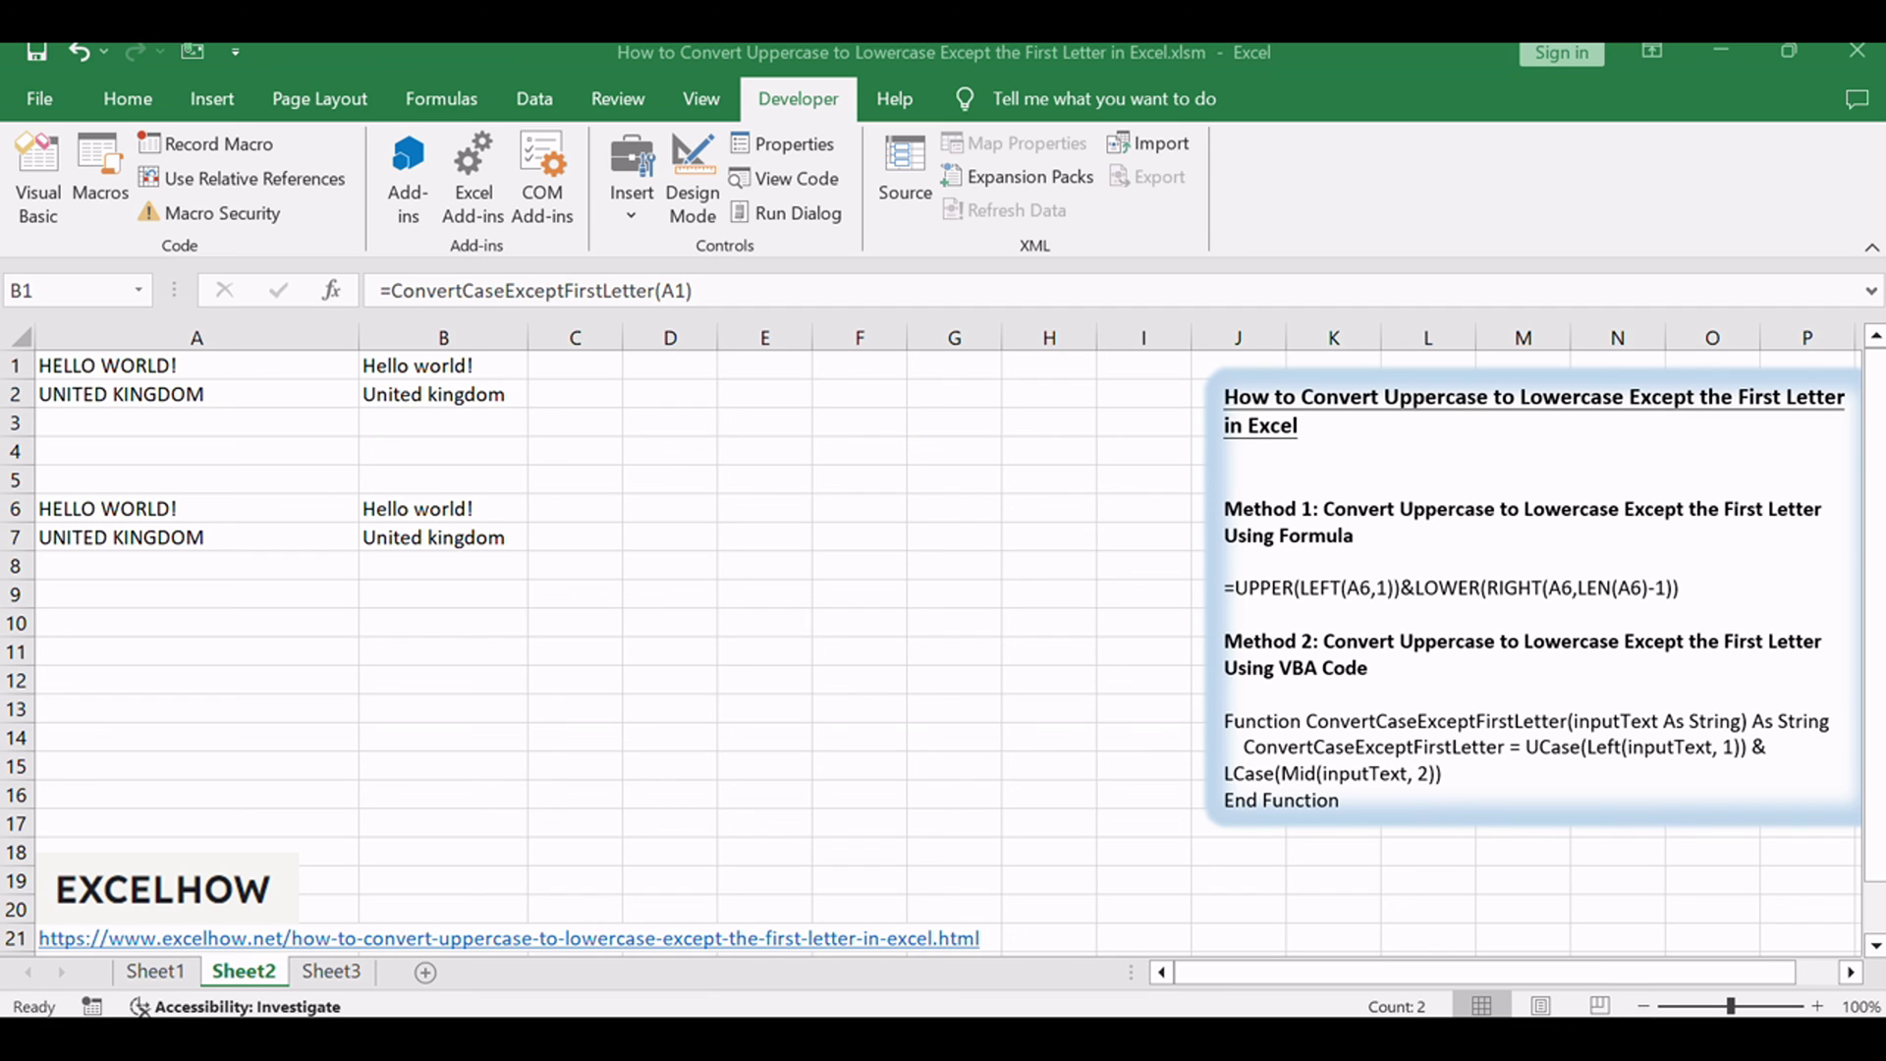
Check the converted texts in B1 and B2 and review the two methods in the notes text box
left_click(391, 397)
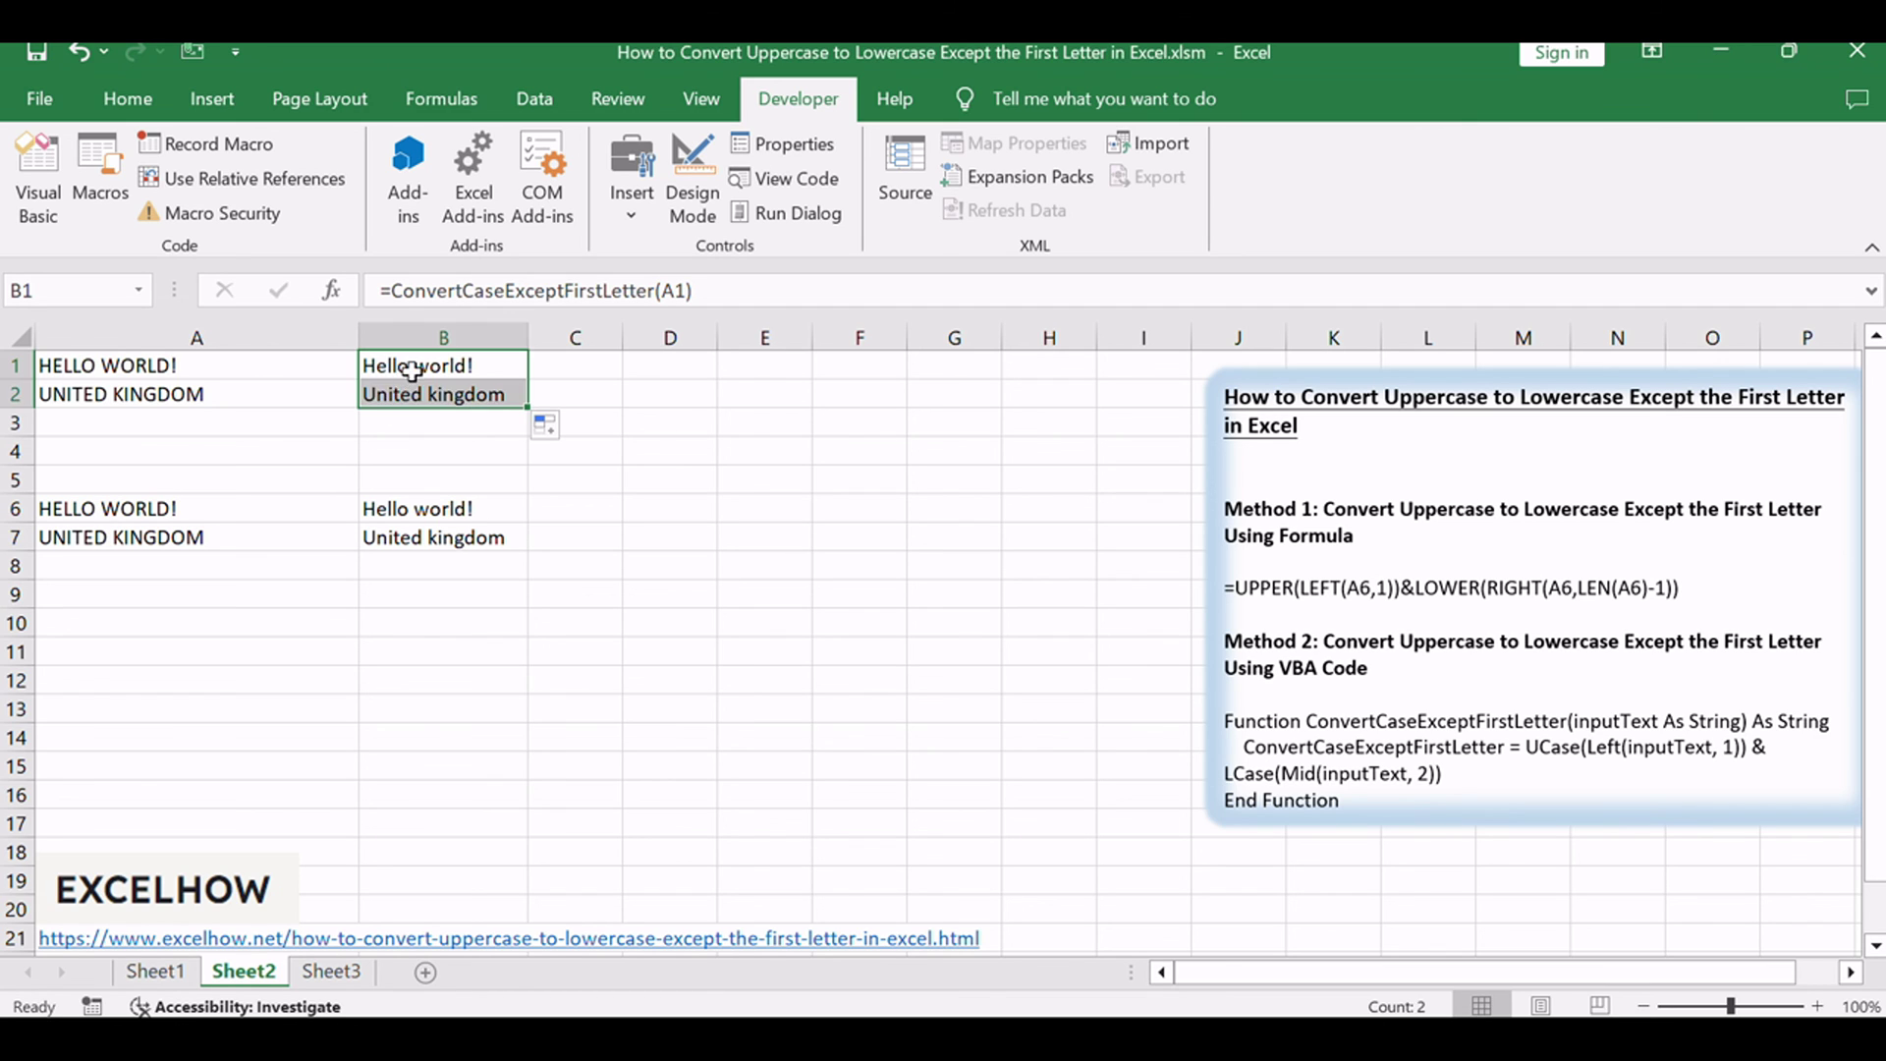
left_click(412, 370)
left_click(443, 391)
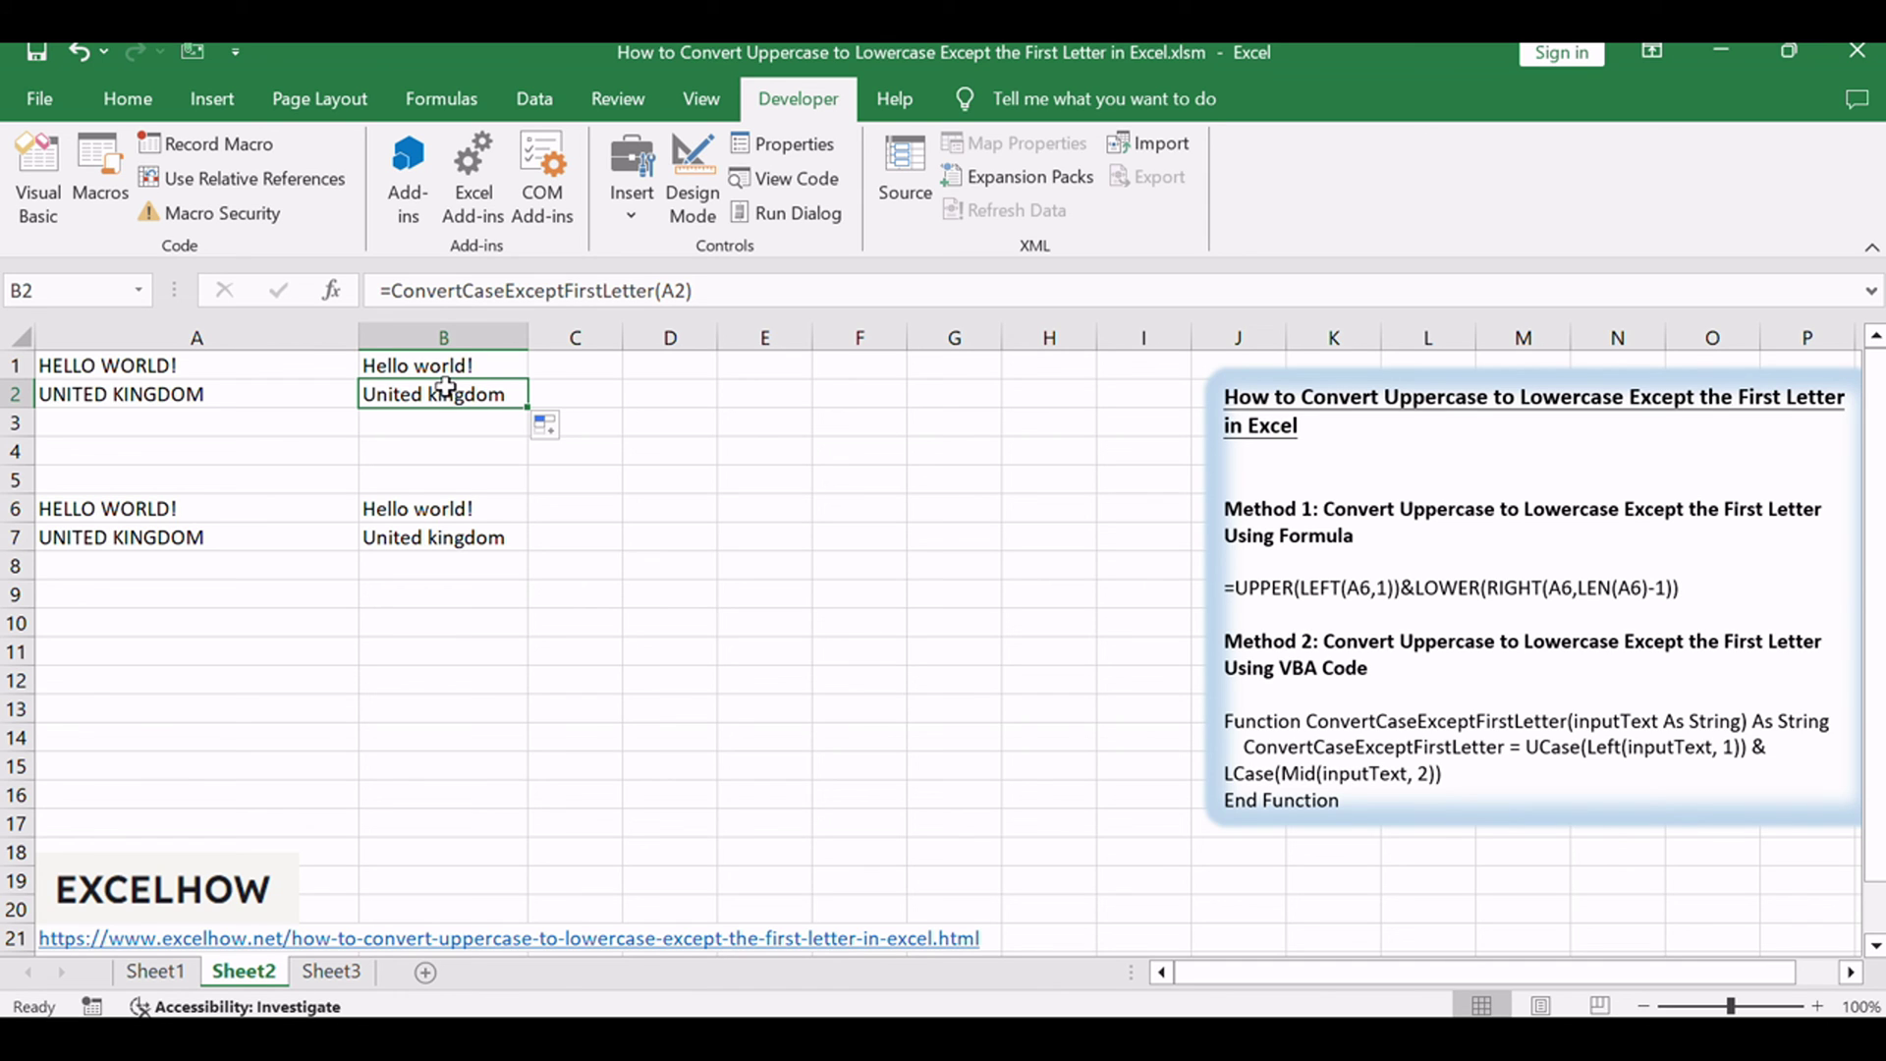
left_click_drag(1324, 509, 1687, 625)
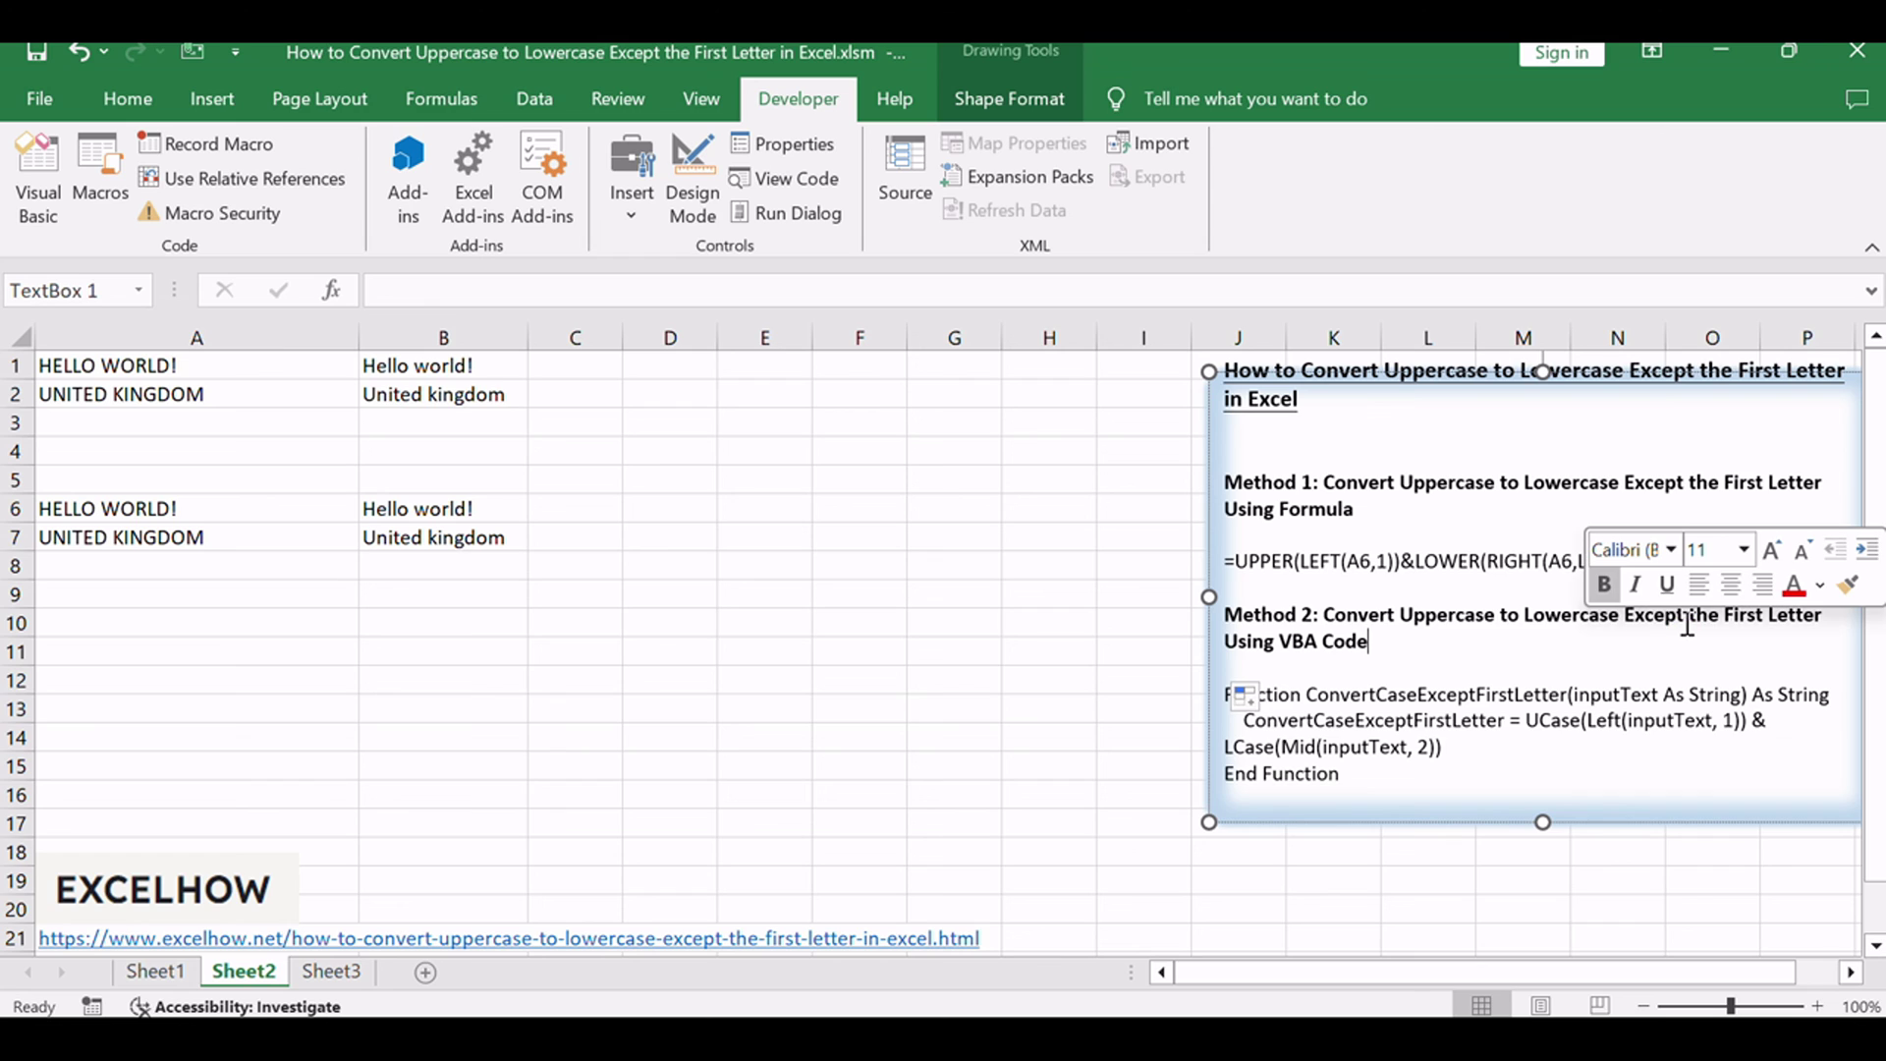